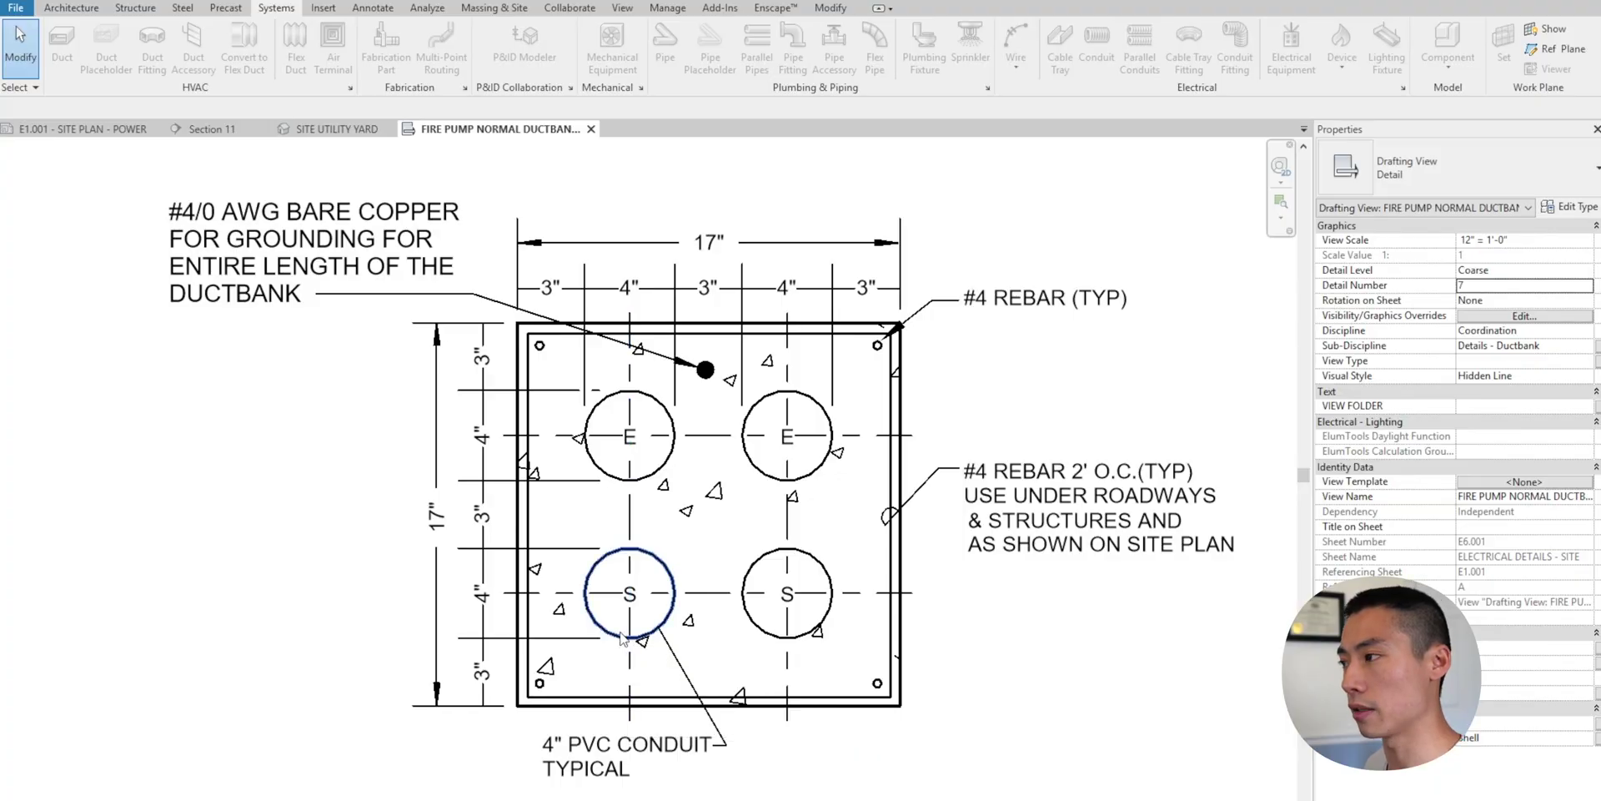
- Examine the lower "S" conduit circle beside the 4" PVC conduit note in the fire pump ductbank detail
click(621, 639)
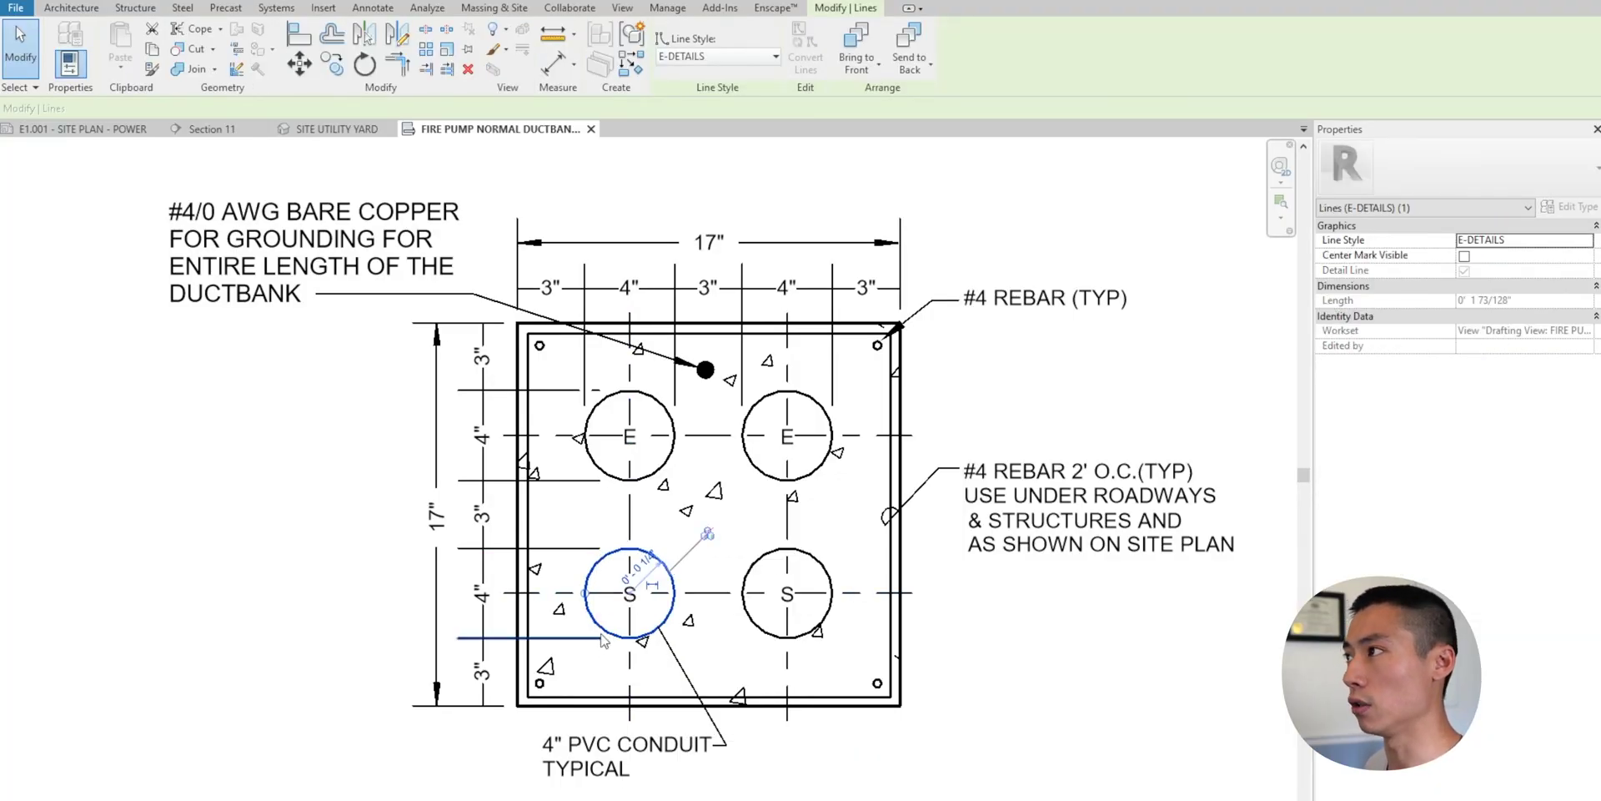
click(276, 10)
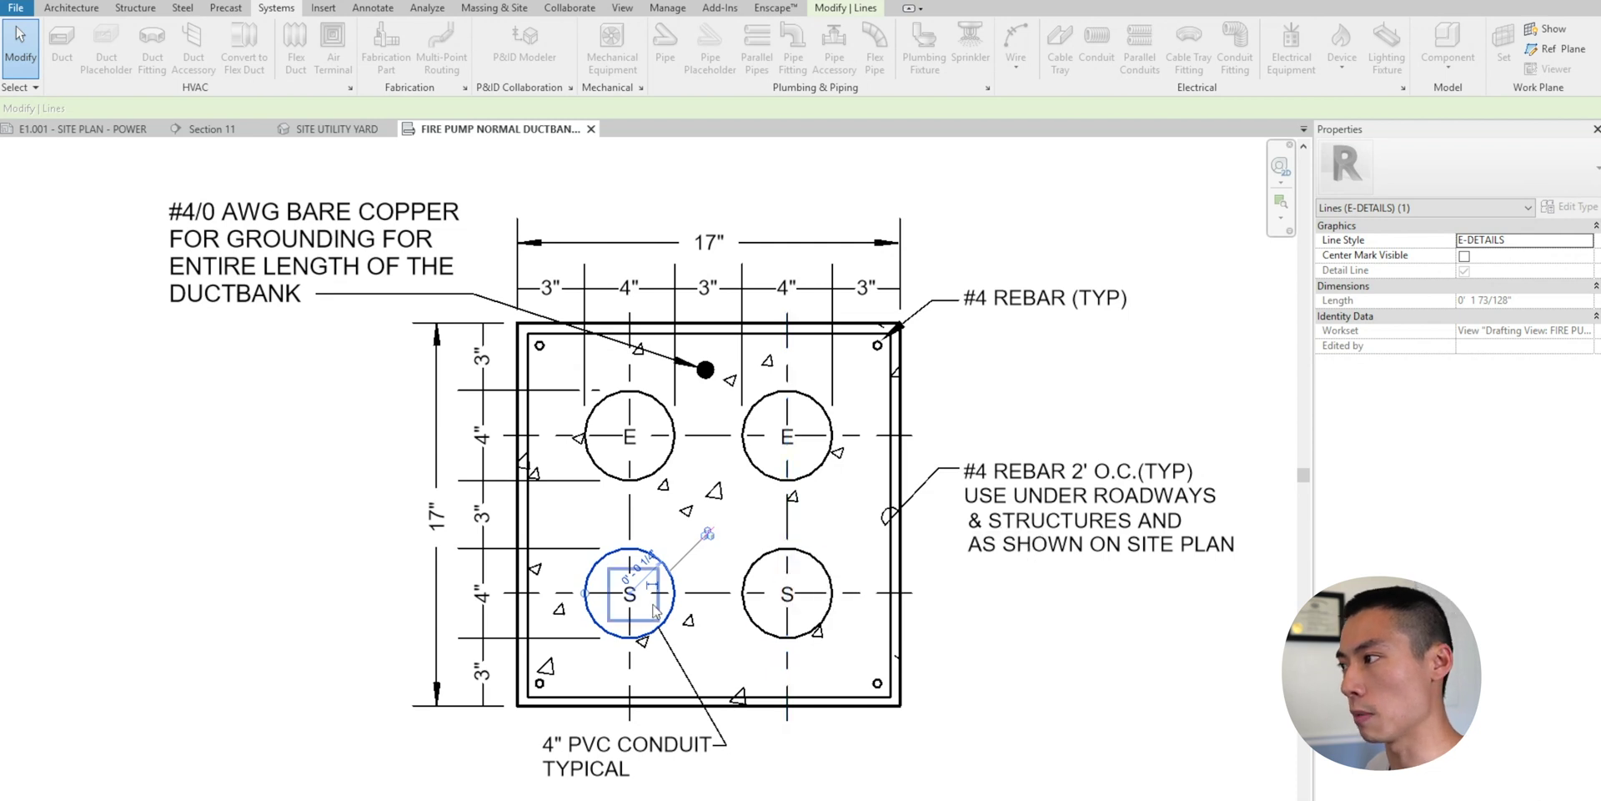
key(Escape)
click(671, 578)
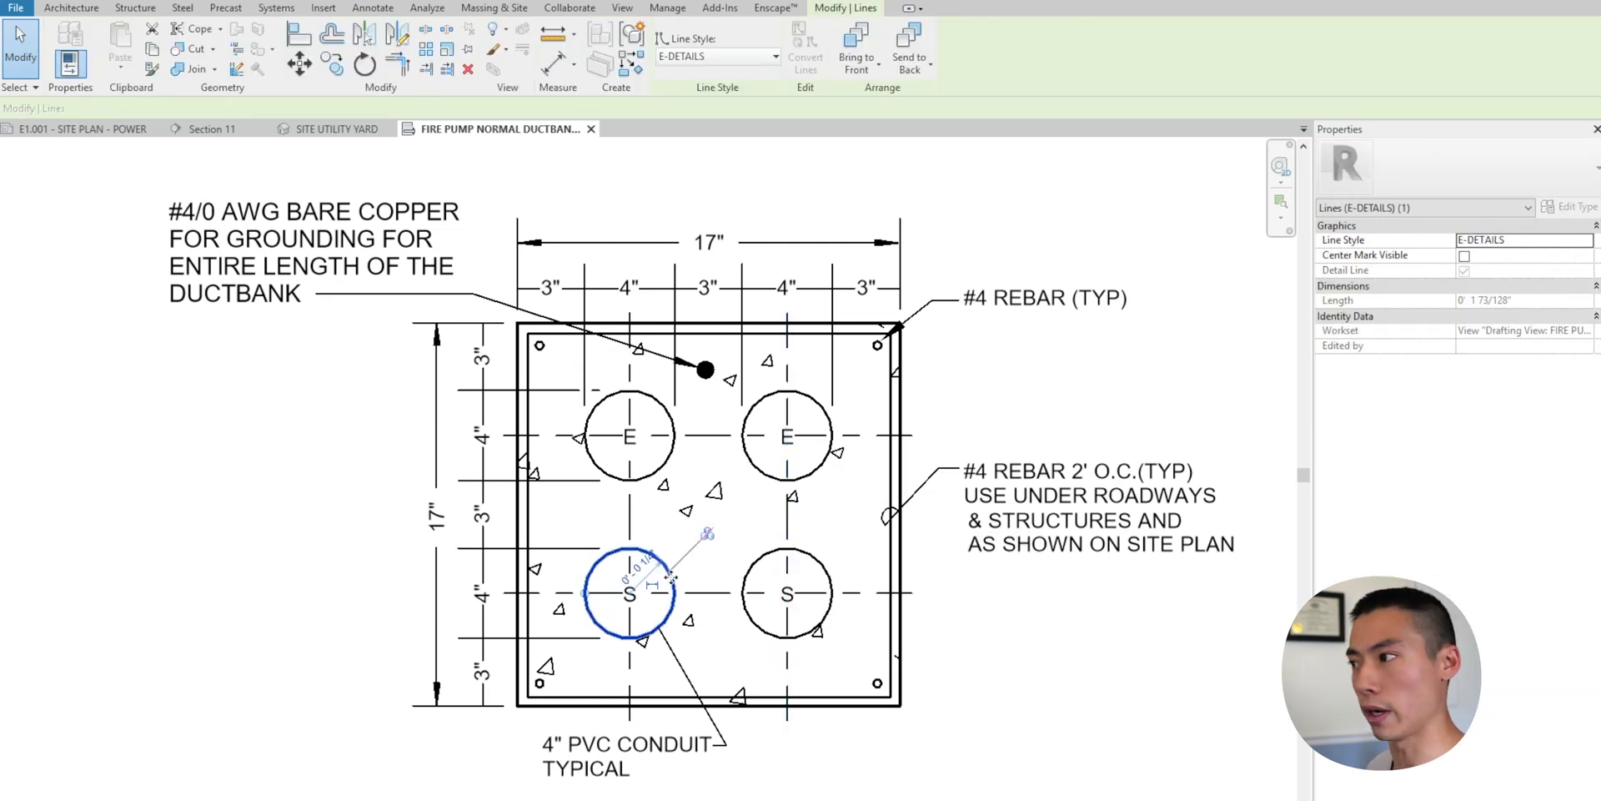
click(638, 567)
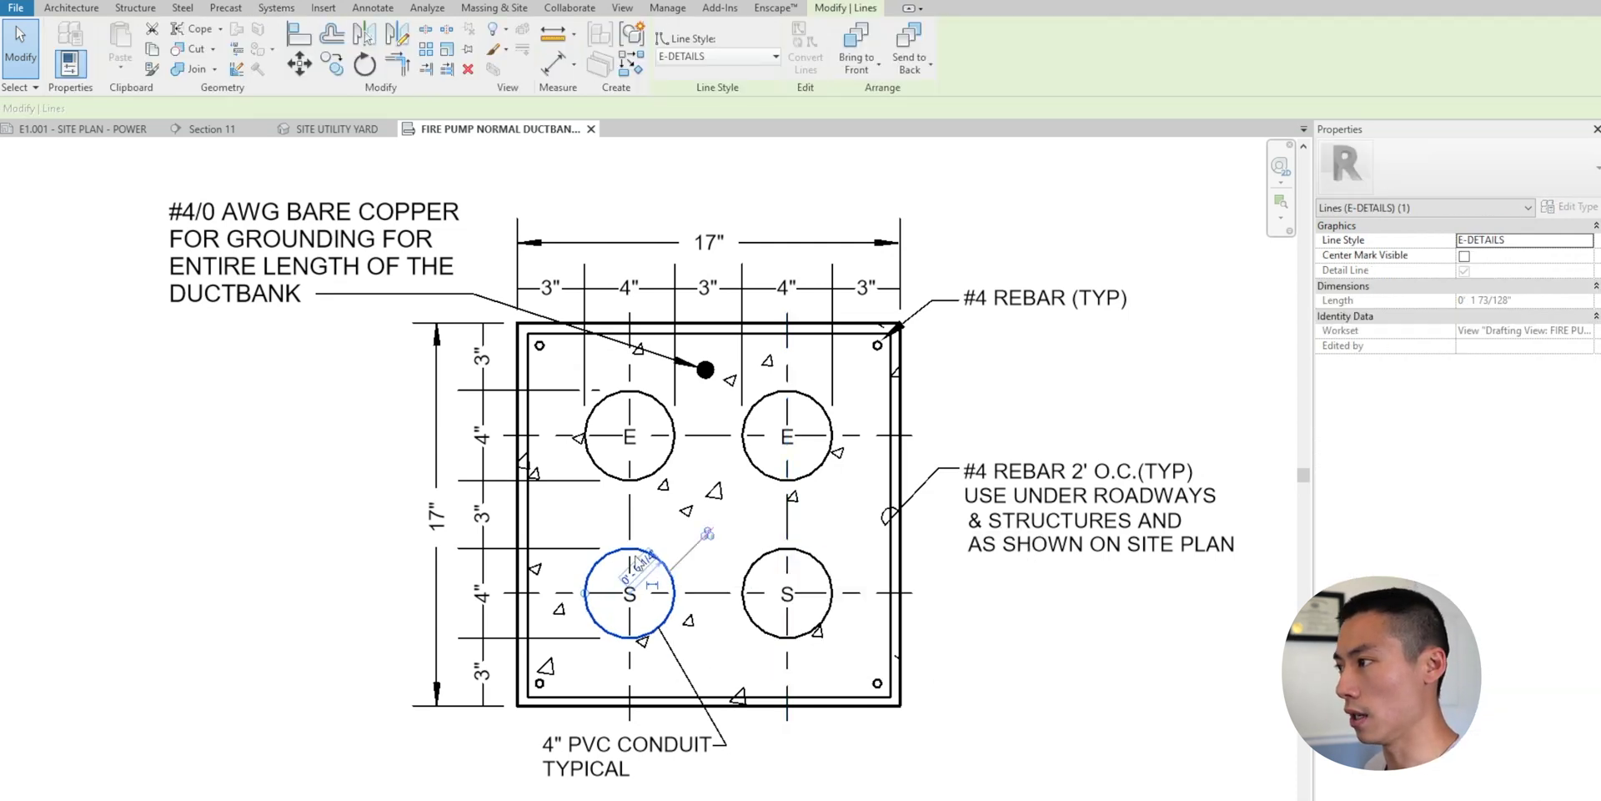
middle_drag(662, 494, 671, 538)
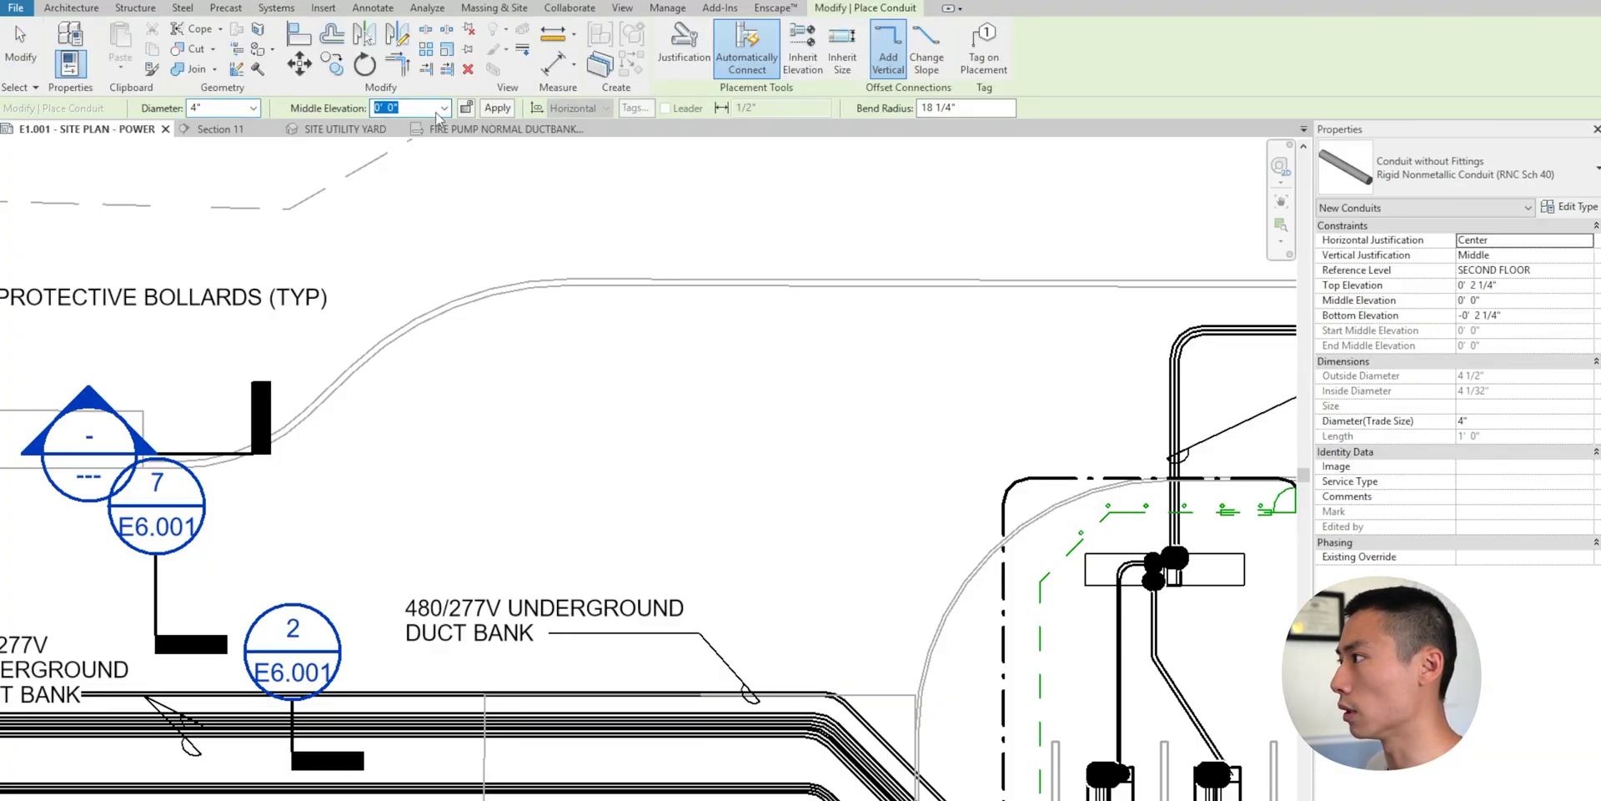
- Draw a 4" conduit with top elevation 3' 10" from the box east of the generator, turning south toward the utility yard equipment
click(1568, 286)
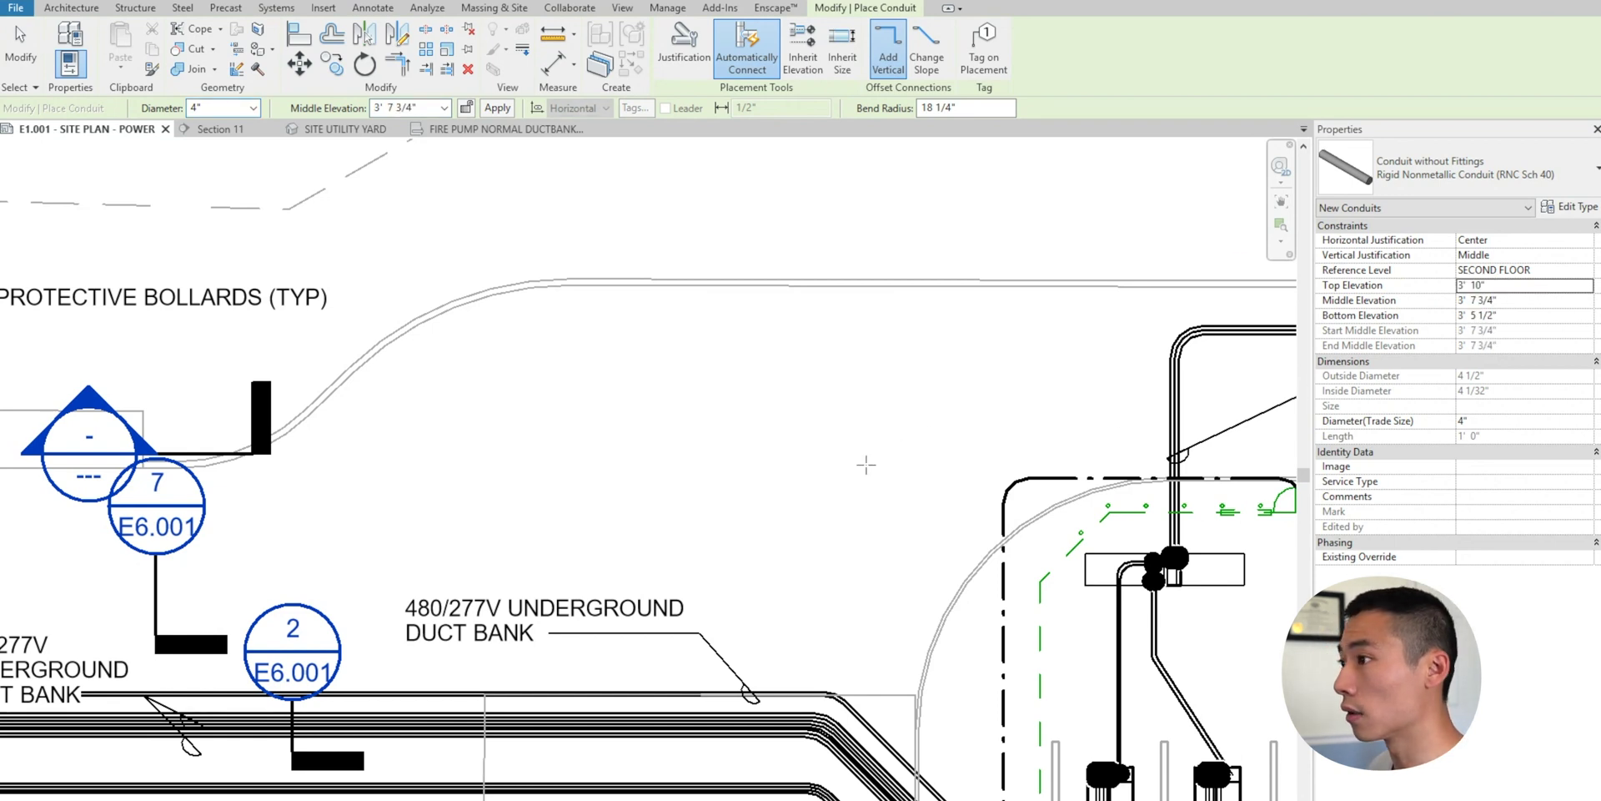
middle_drag(797, 472, 844, 465)
click(203, 418)
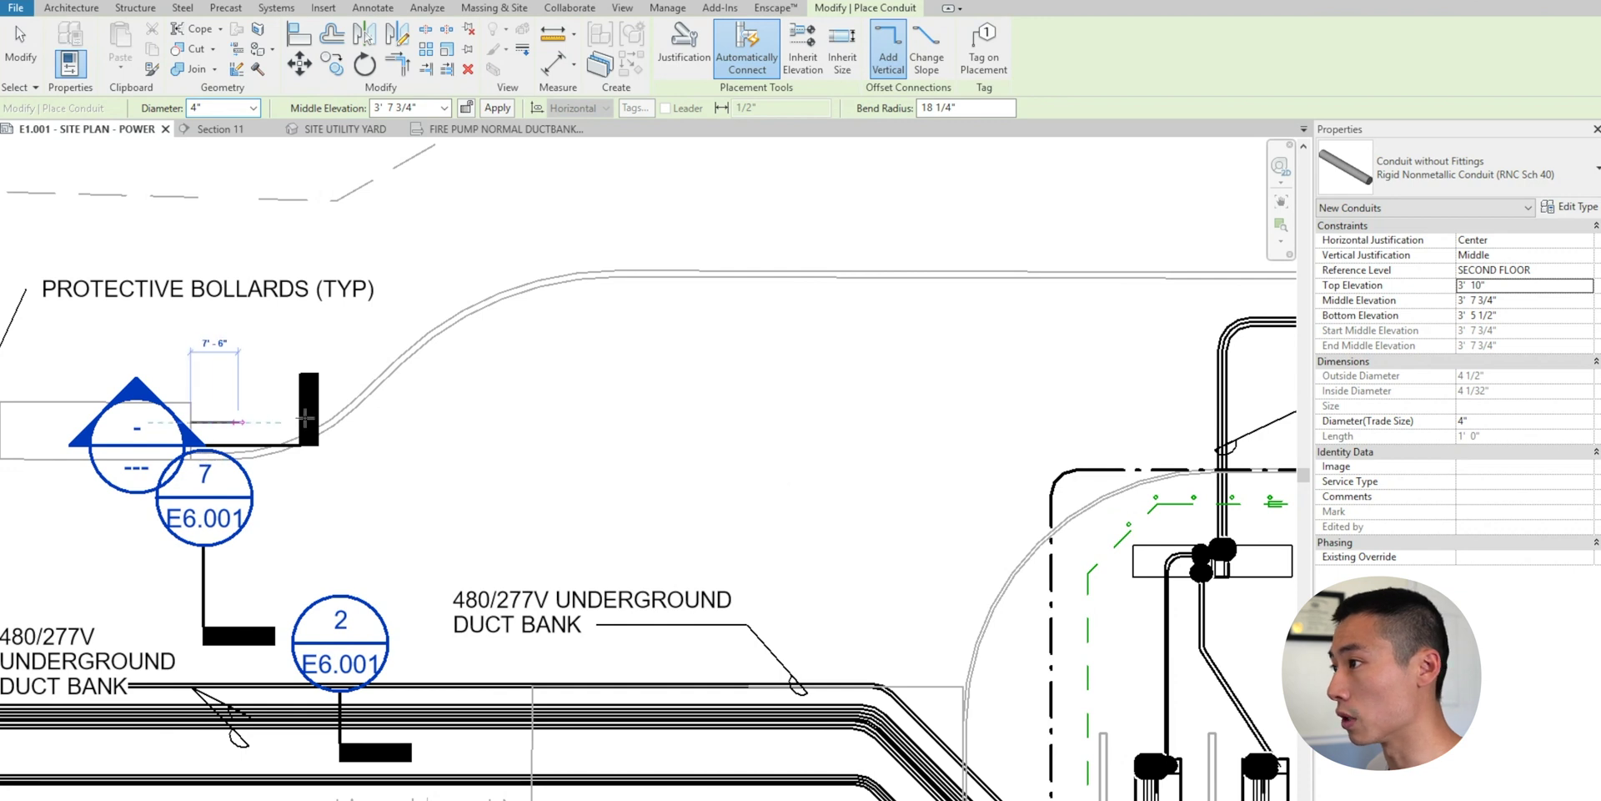
click(1196, 422)
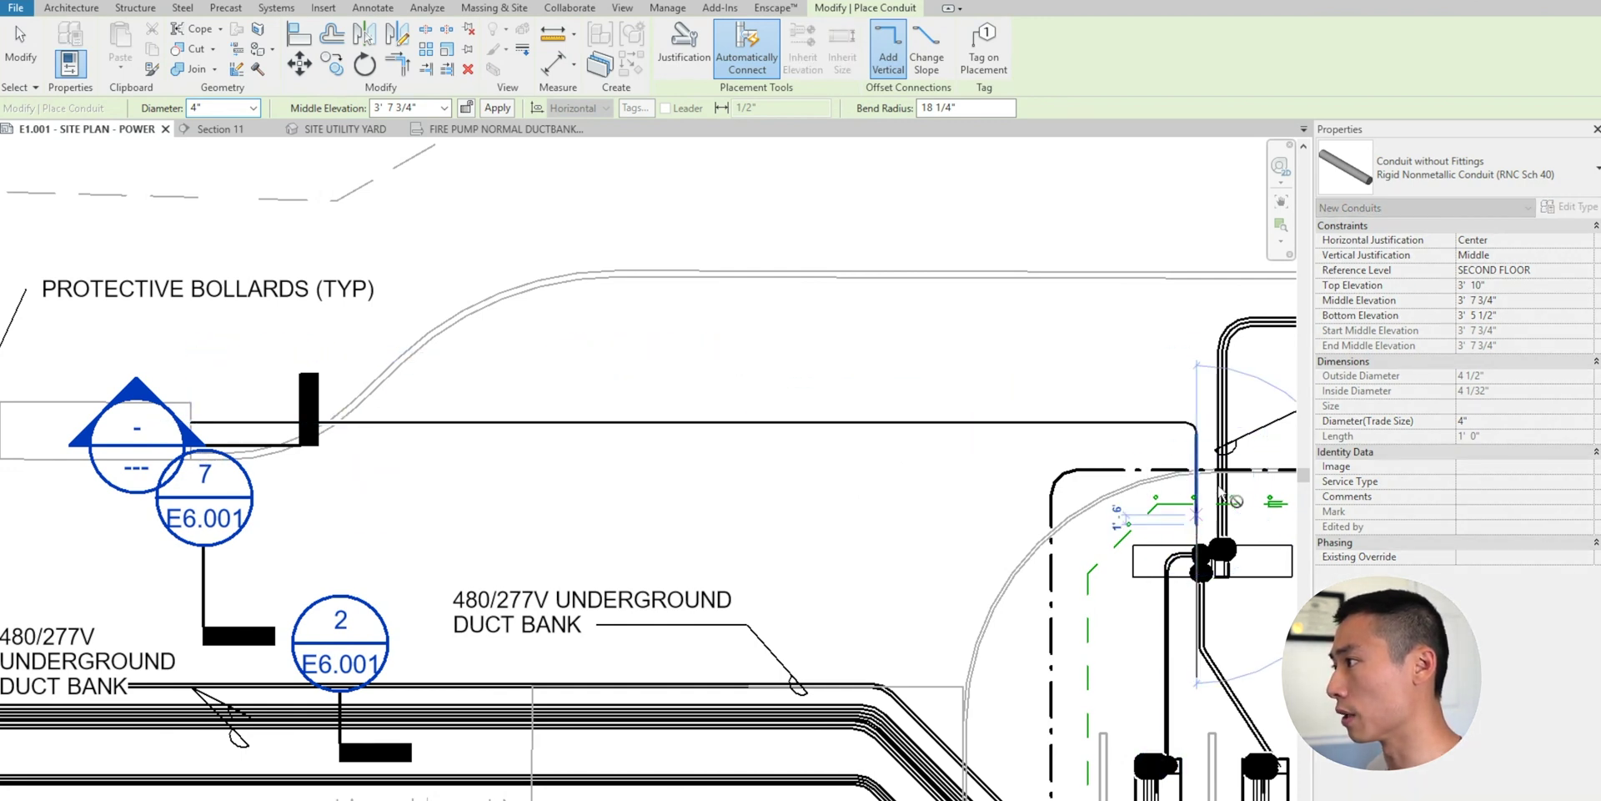
key(Escape)
key(Escape)
- Open the section view belonging to the section marker at the conduit's generator-side end
middle_drag(323, 448, 492, 445)
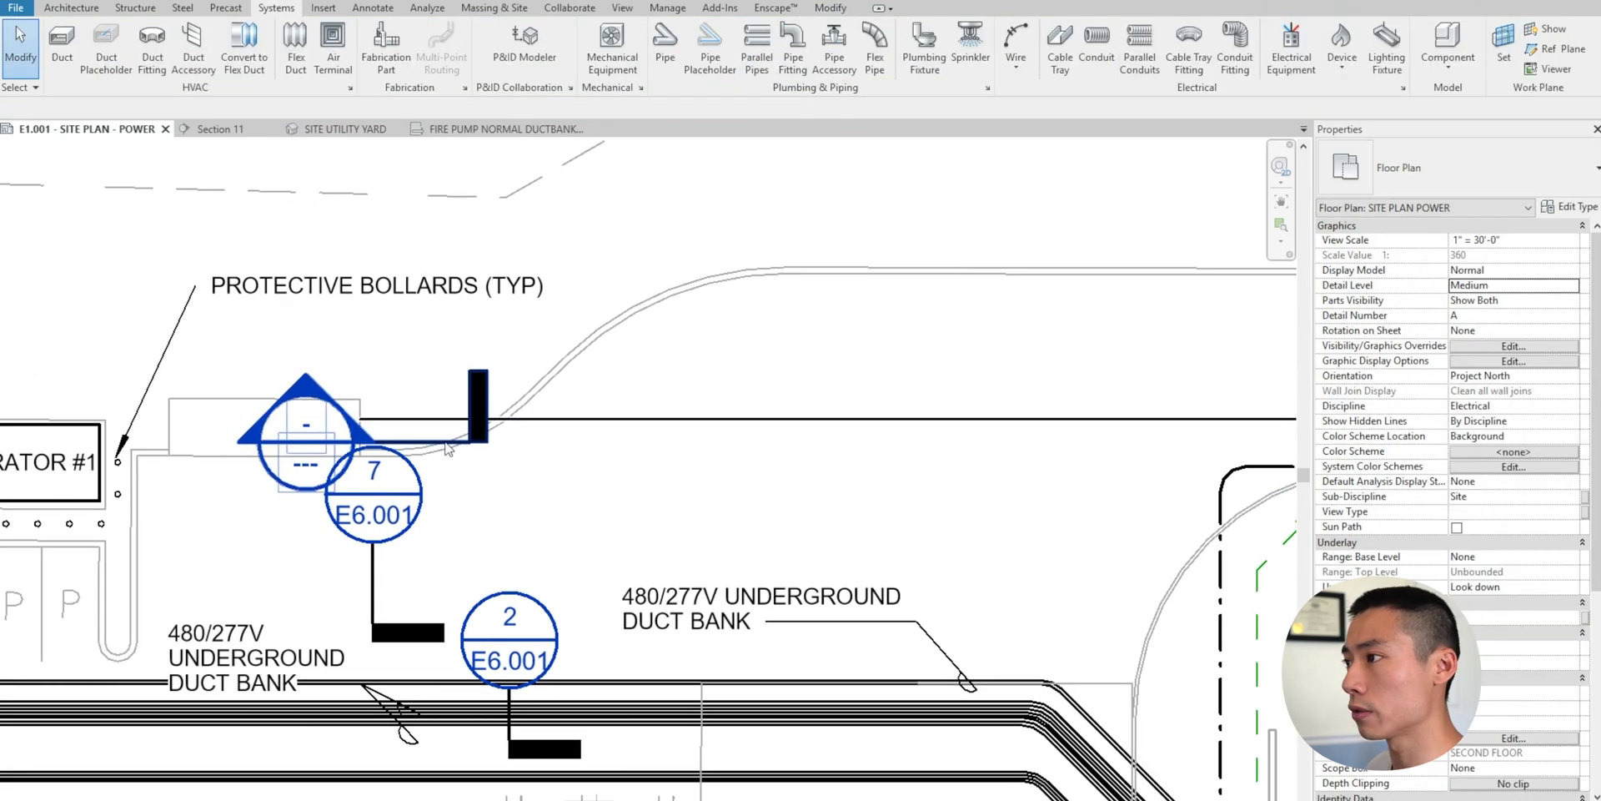
click(448, 444)
right_click(423, 447)
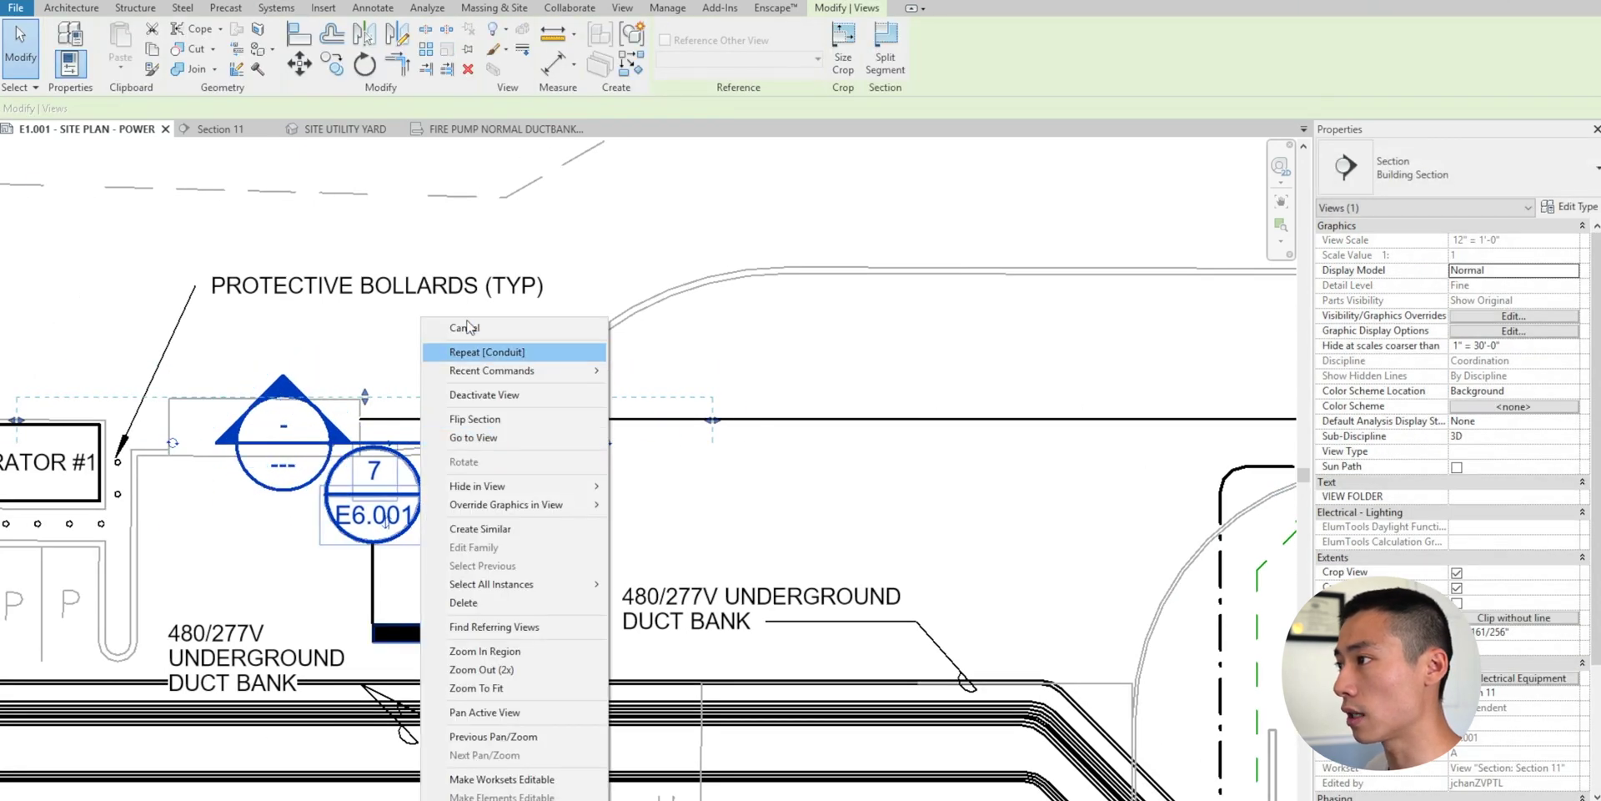
click(511, 445)
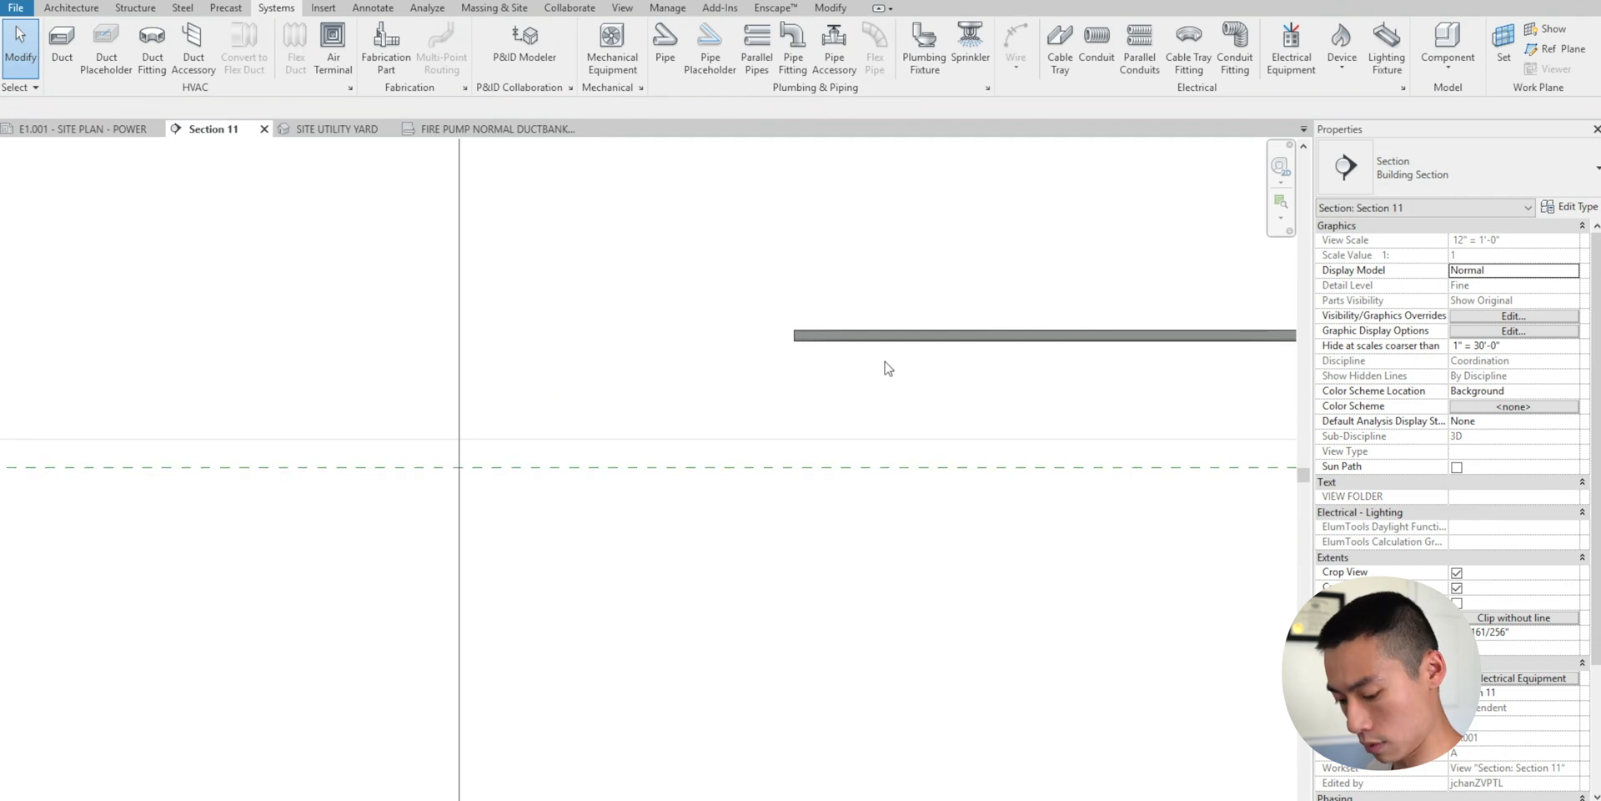
key(c)
key(n)
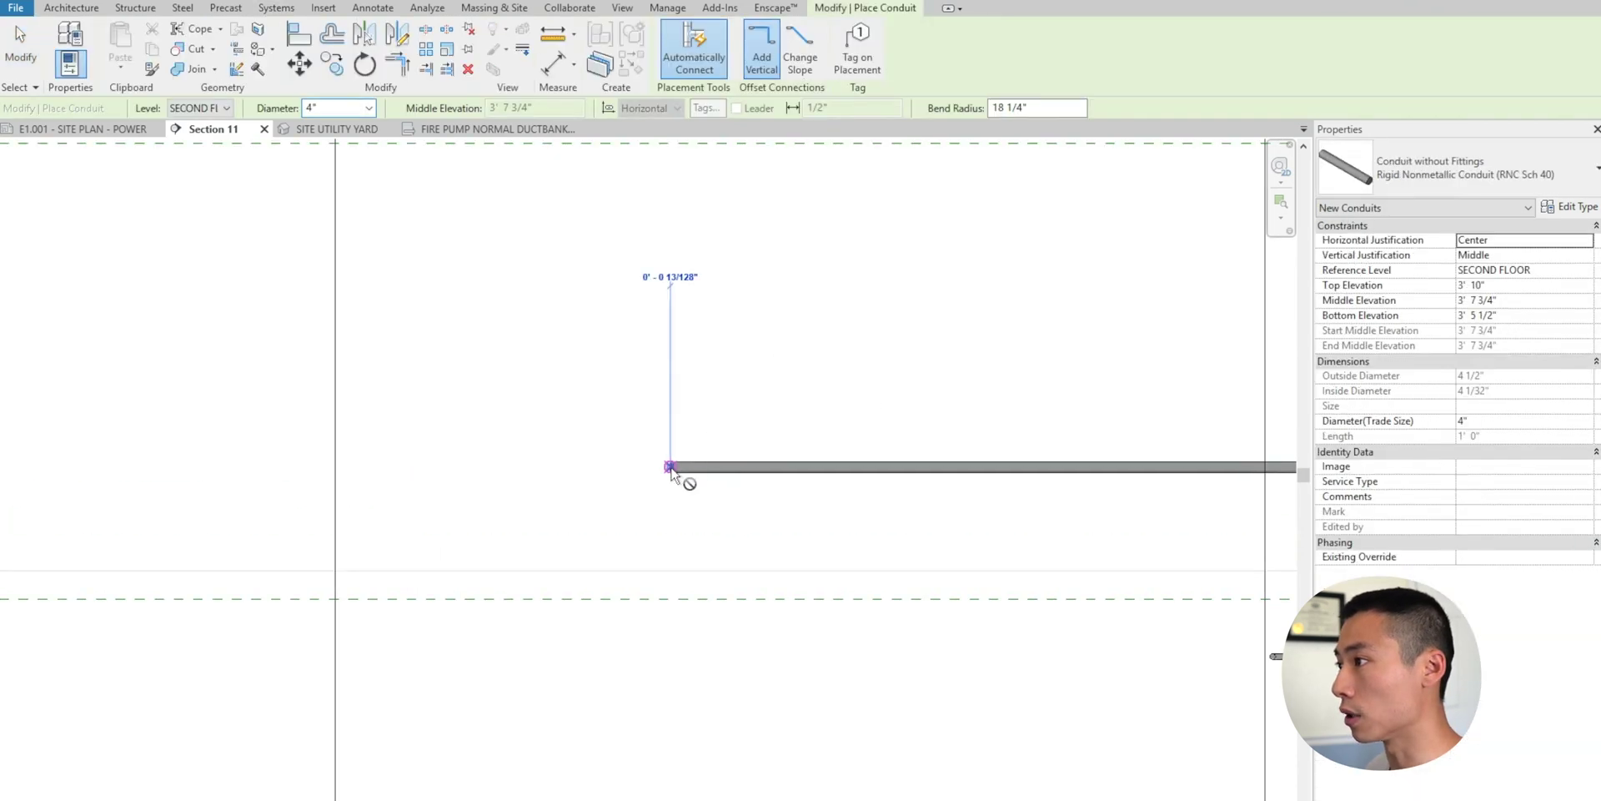
click(672, 467)
middle_drag(740, 322, 645, 415)
scroll(1112, 459, down, 1)
scroll(1001, 439, down, 3)
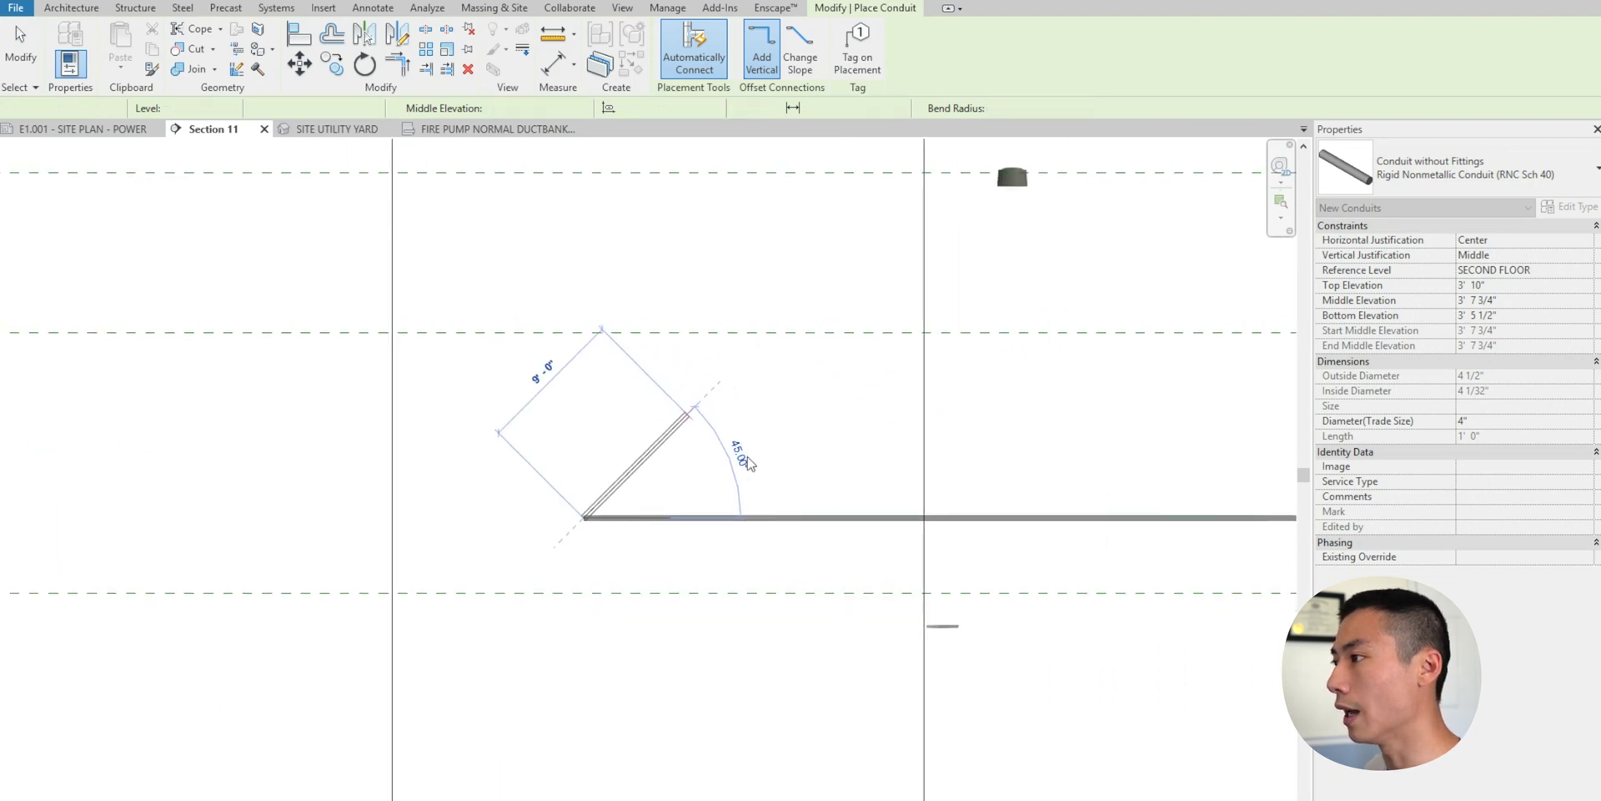
scroll(475, 581, up, 2)
key(Escape)
key(Escape)
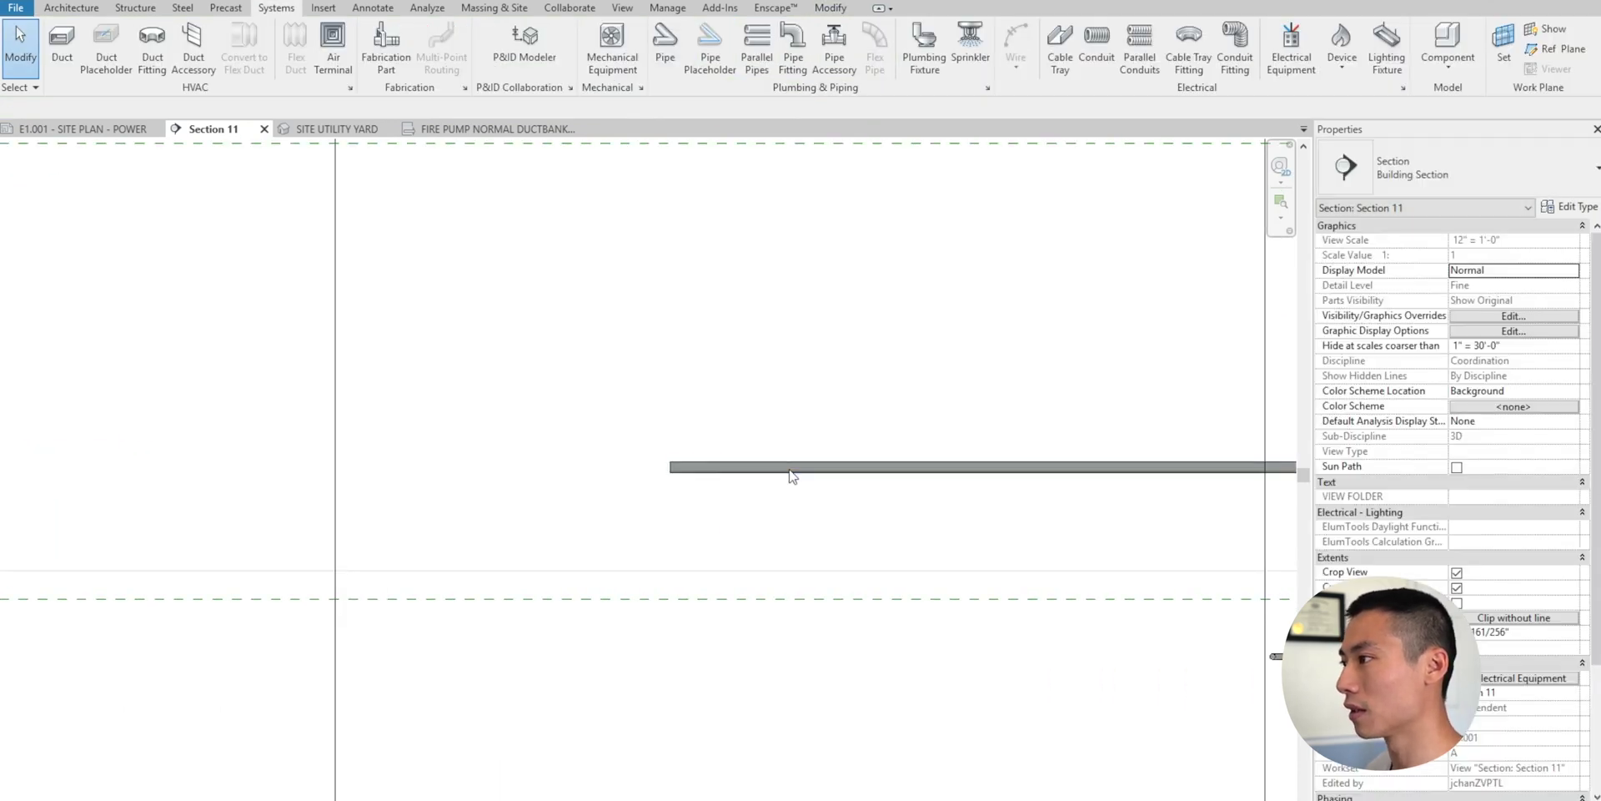
click(790, 468)
key(Escape)
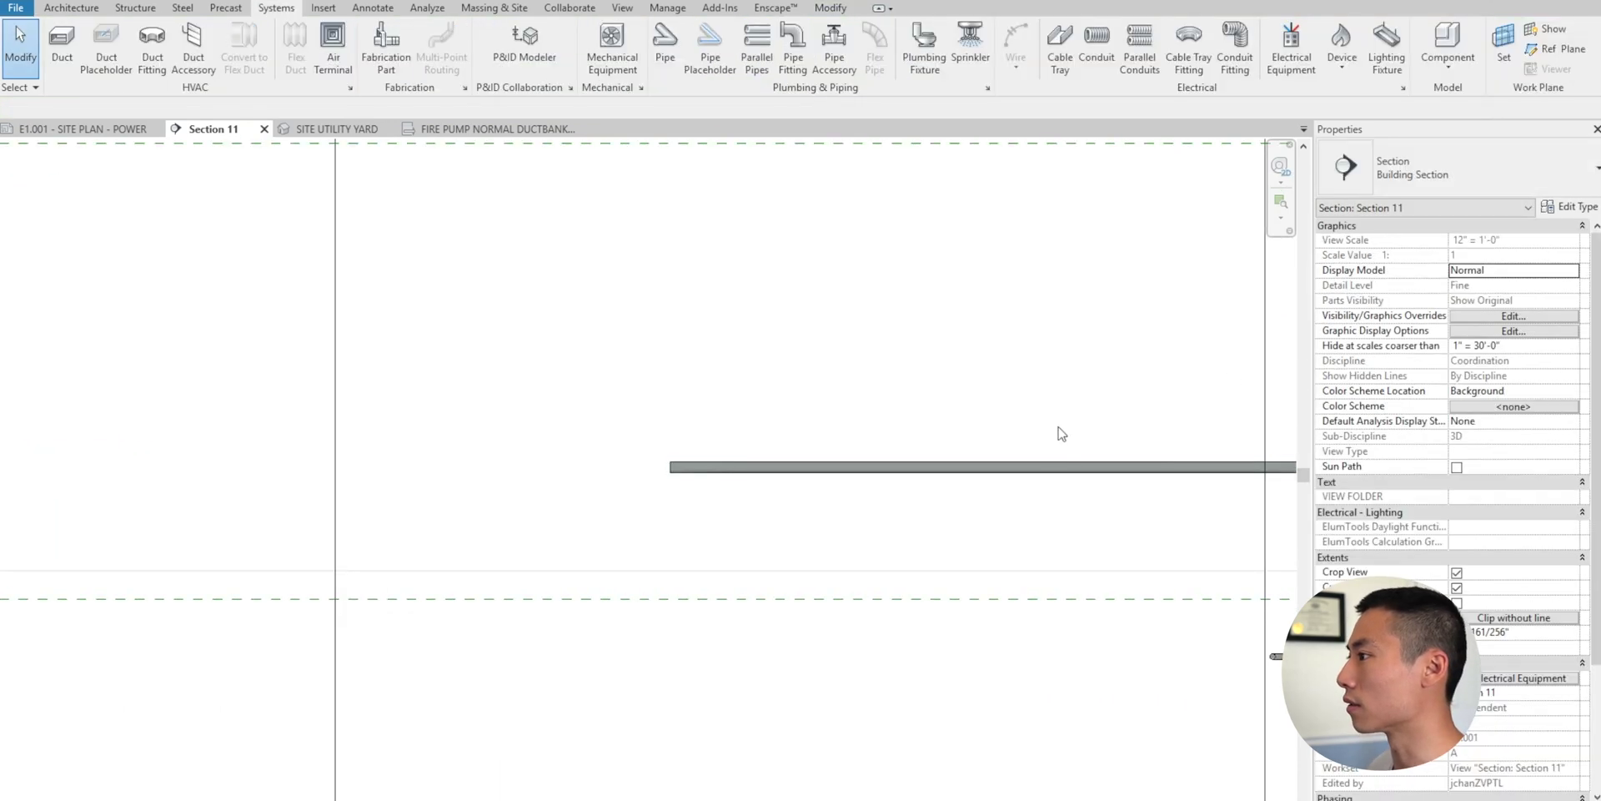
- Set the new conduit's top elevation to -3' 10" in Section 11 so that it runs underground
click(1076, 468)
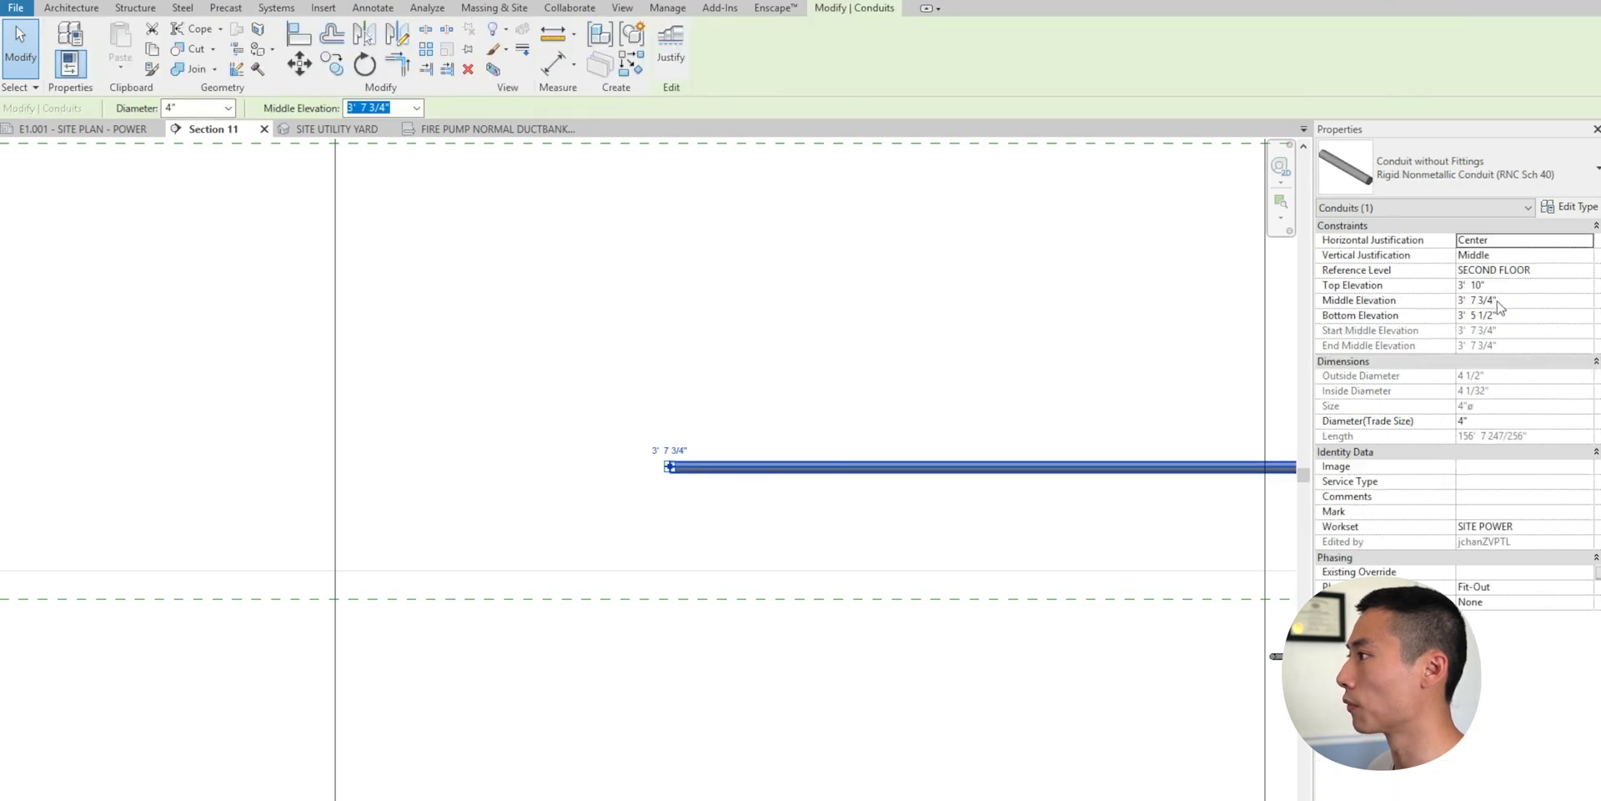
click(1497, 302)
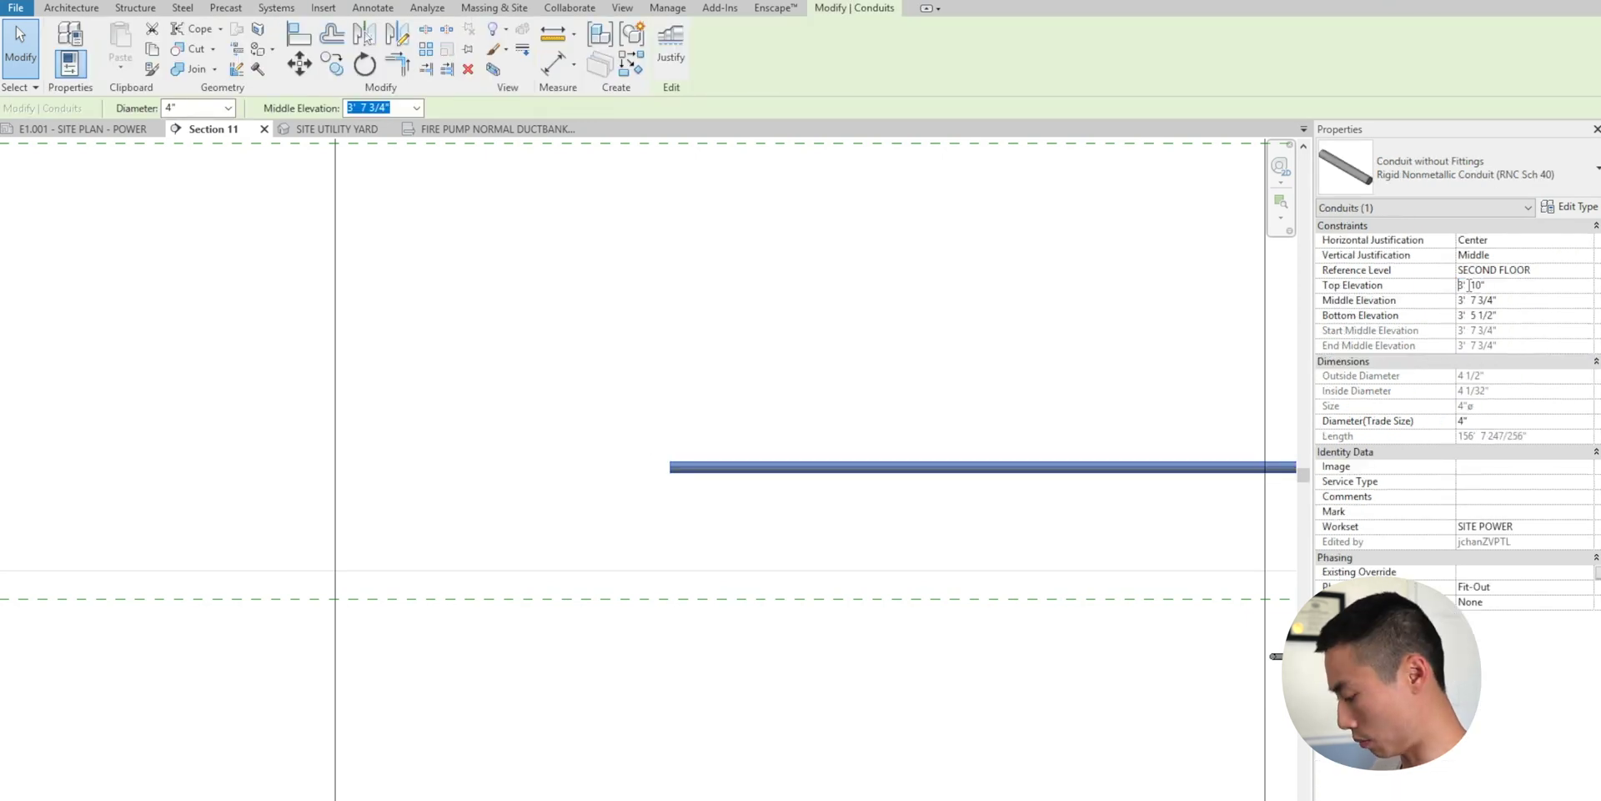
key(Return)
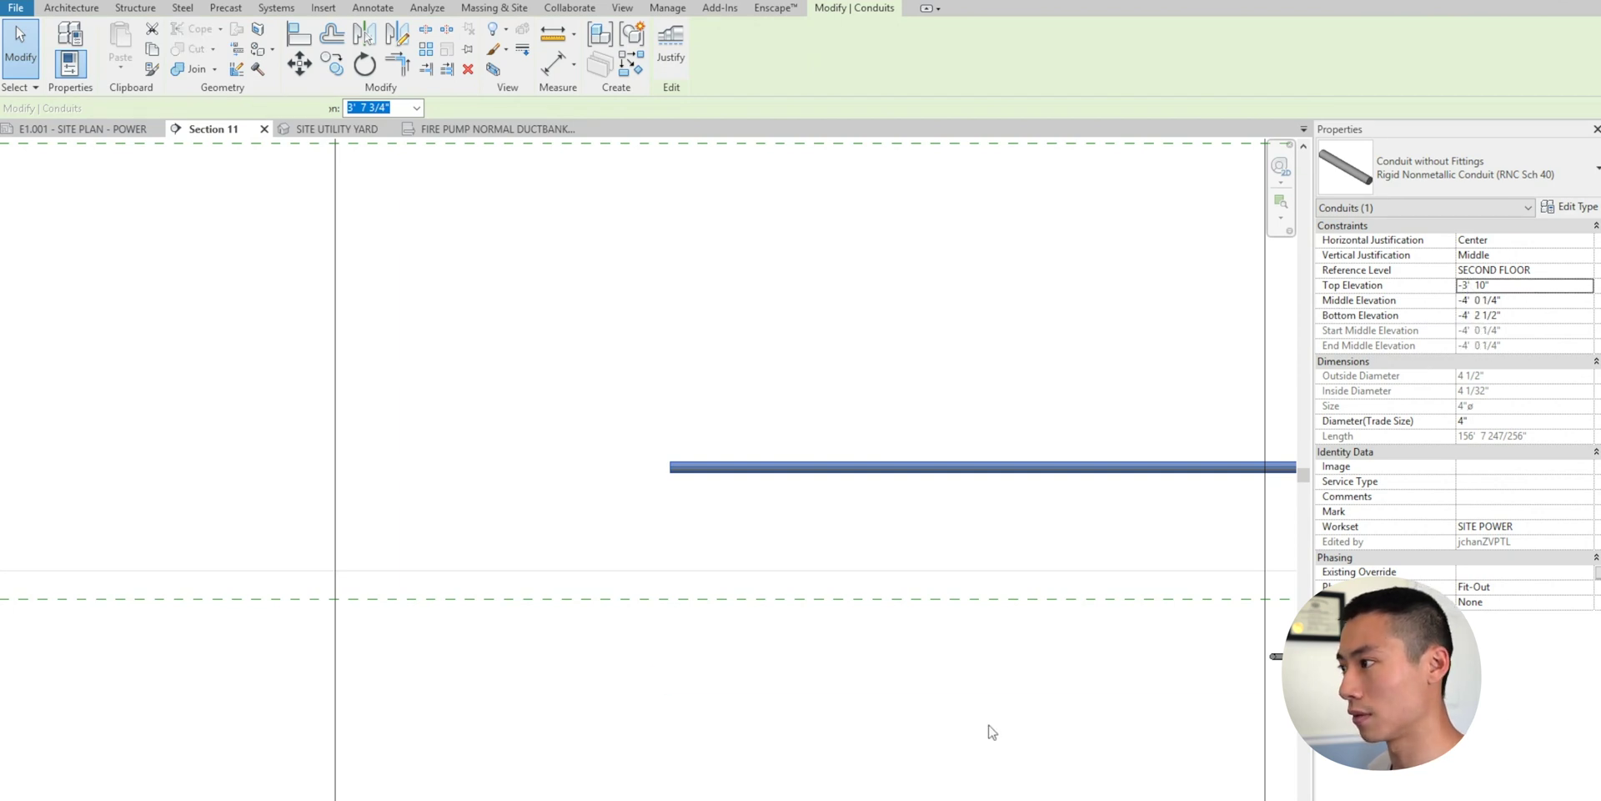
middle_drag(793, 686, 894, 569)
key(Escape)
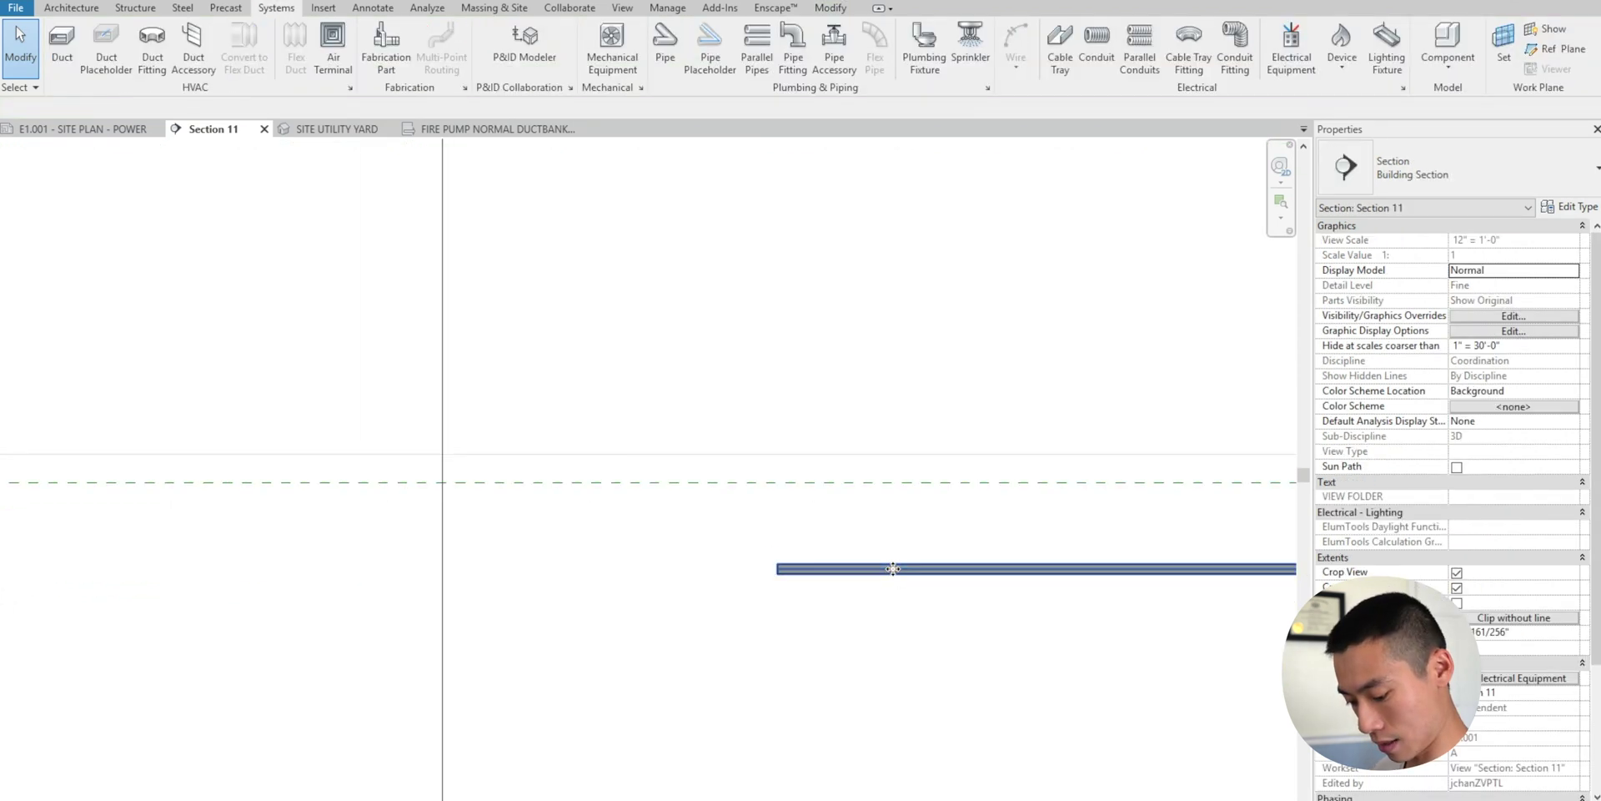
- Draw a 4" vertical conduit riser from the buried conduit's open end up to just above grade
key(c)
key(n)
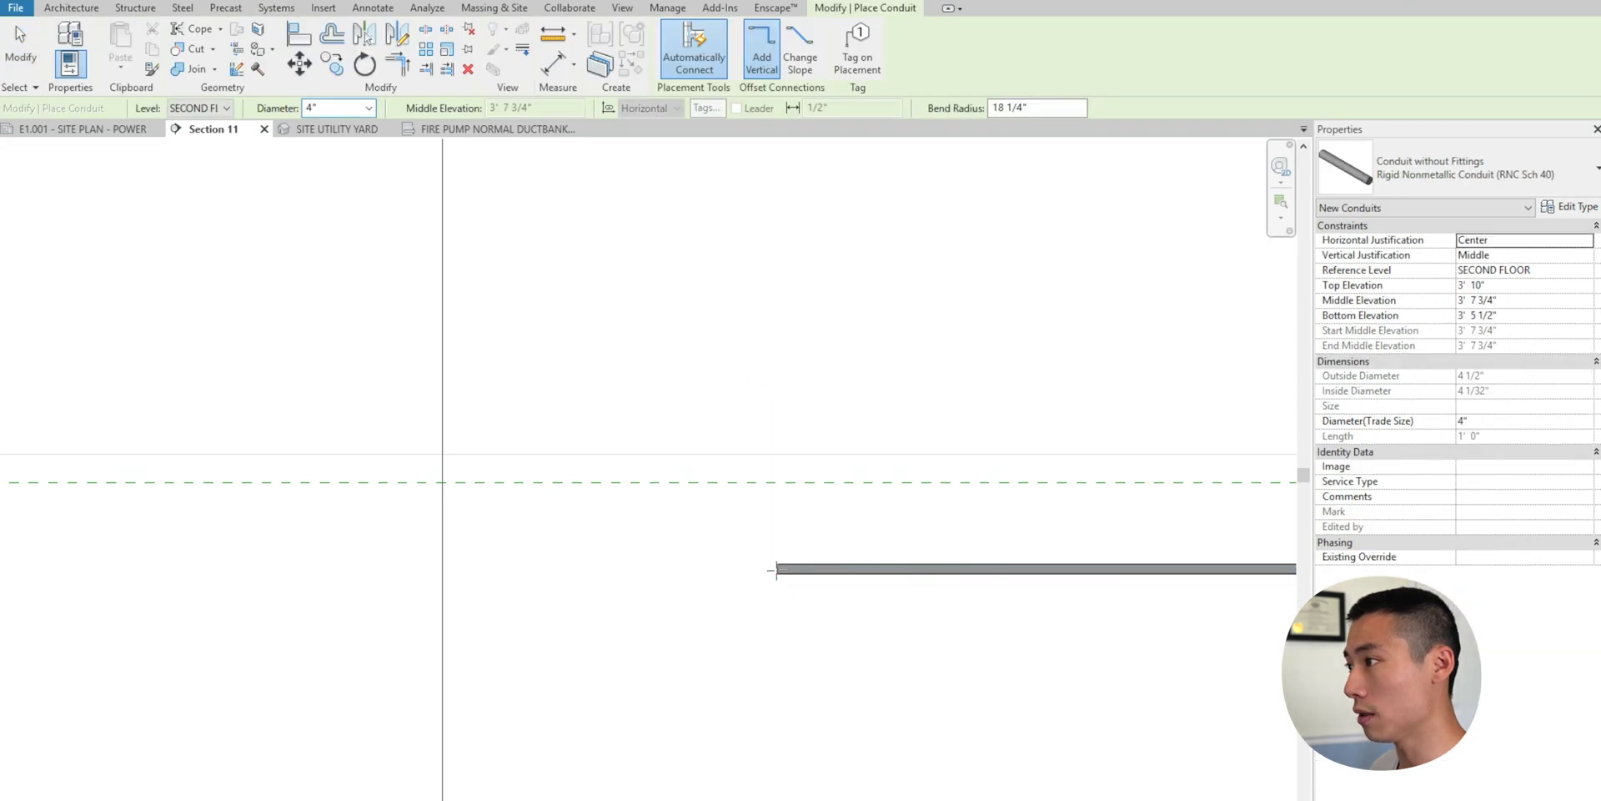
click(777, 570)
middle_drag(847, 546, 1092, 513)
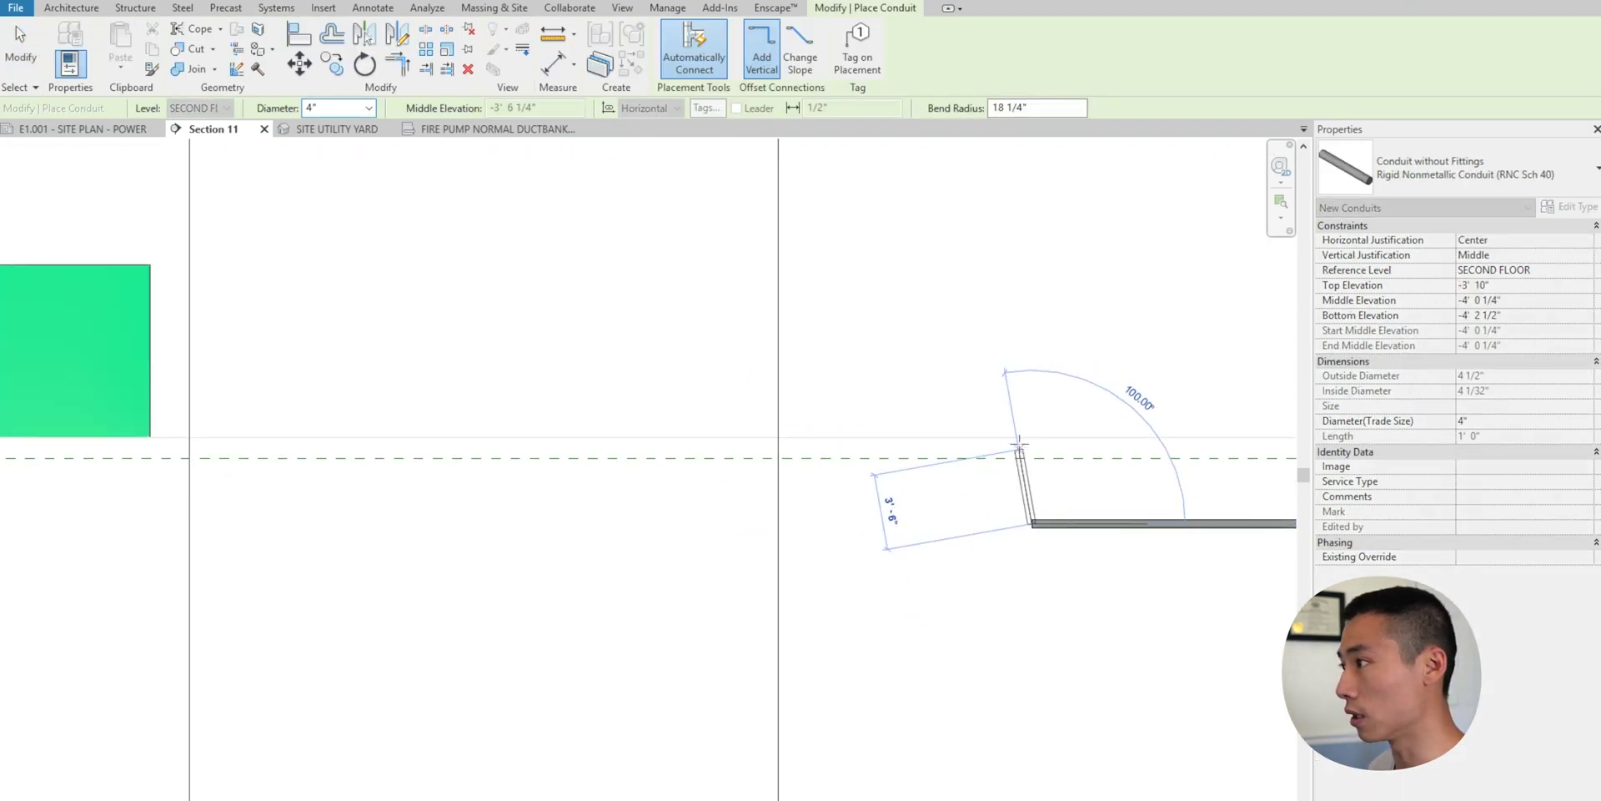
click(1029, 443)
key(Escape)
key(Escape)
- On the E1.001 site plan, move the section marker to the conduit's other end at the utility yard equipment
scroll(992, 448, down, 2)
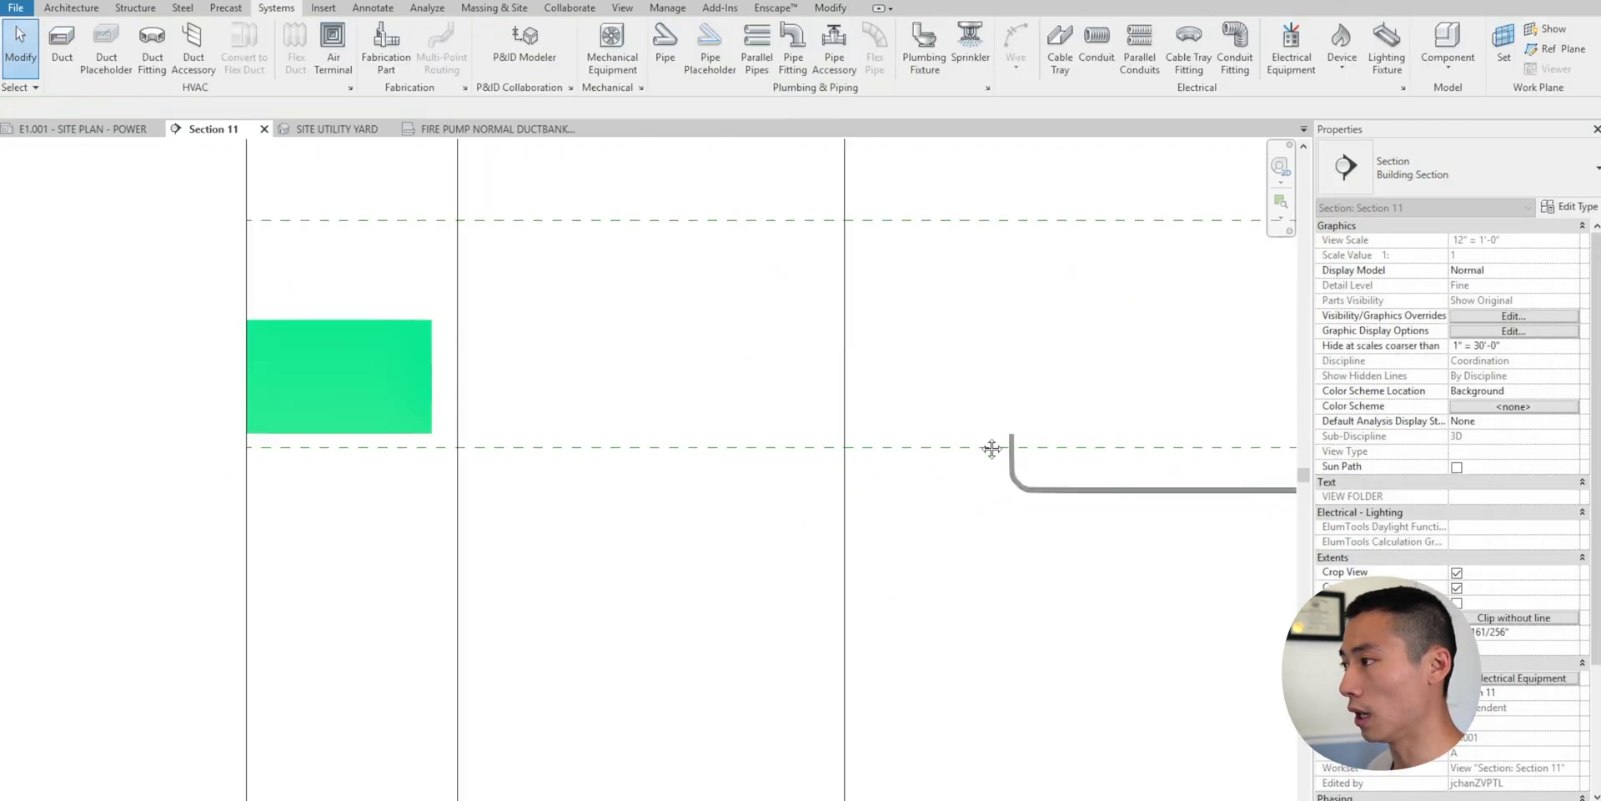
middle_drag(991, 449, 577, 391)
scroll(629, 428, down, 1)
middle_drag(820, 447, 386, 444)
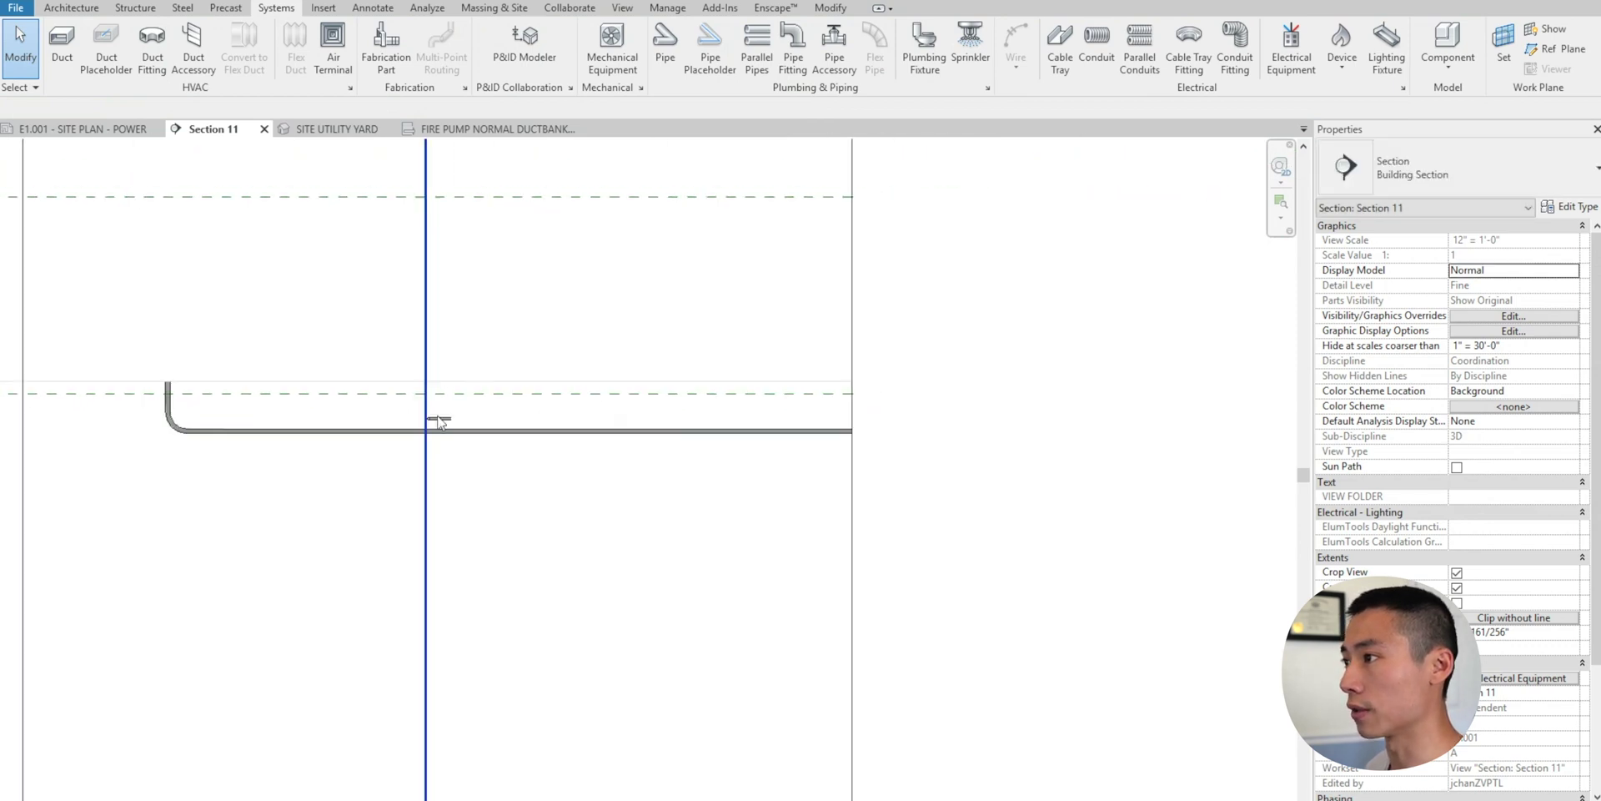
click(333, 129)
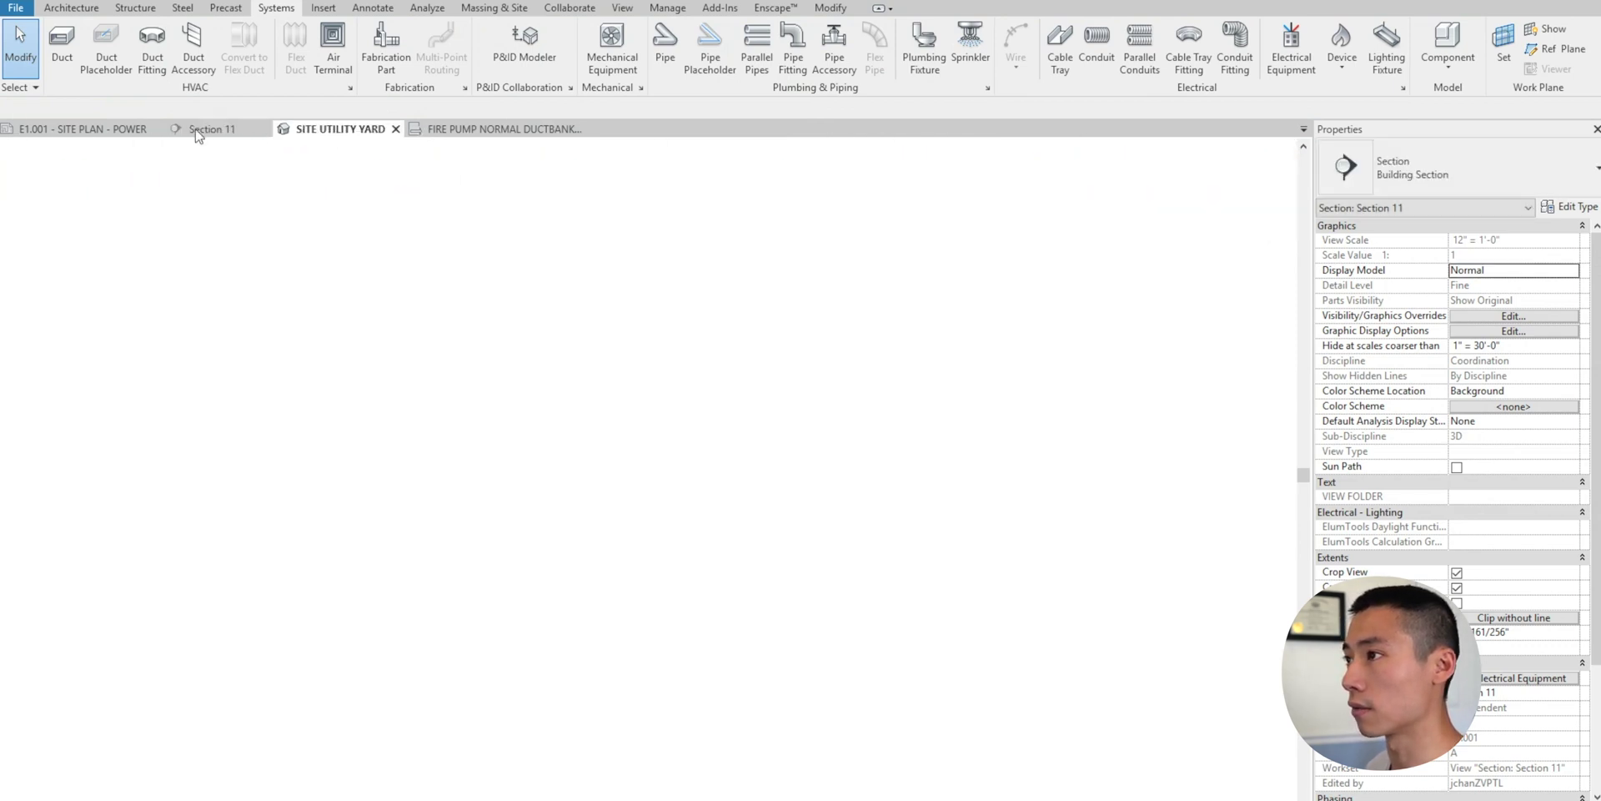
click(132, 129)
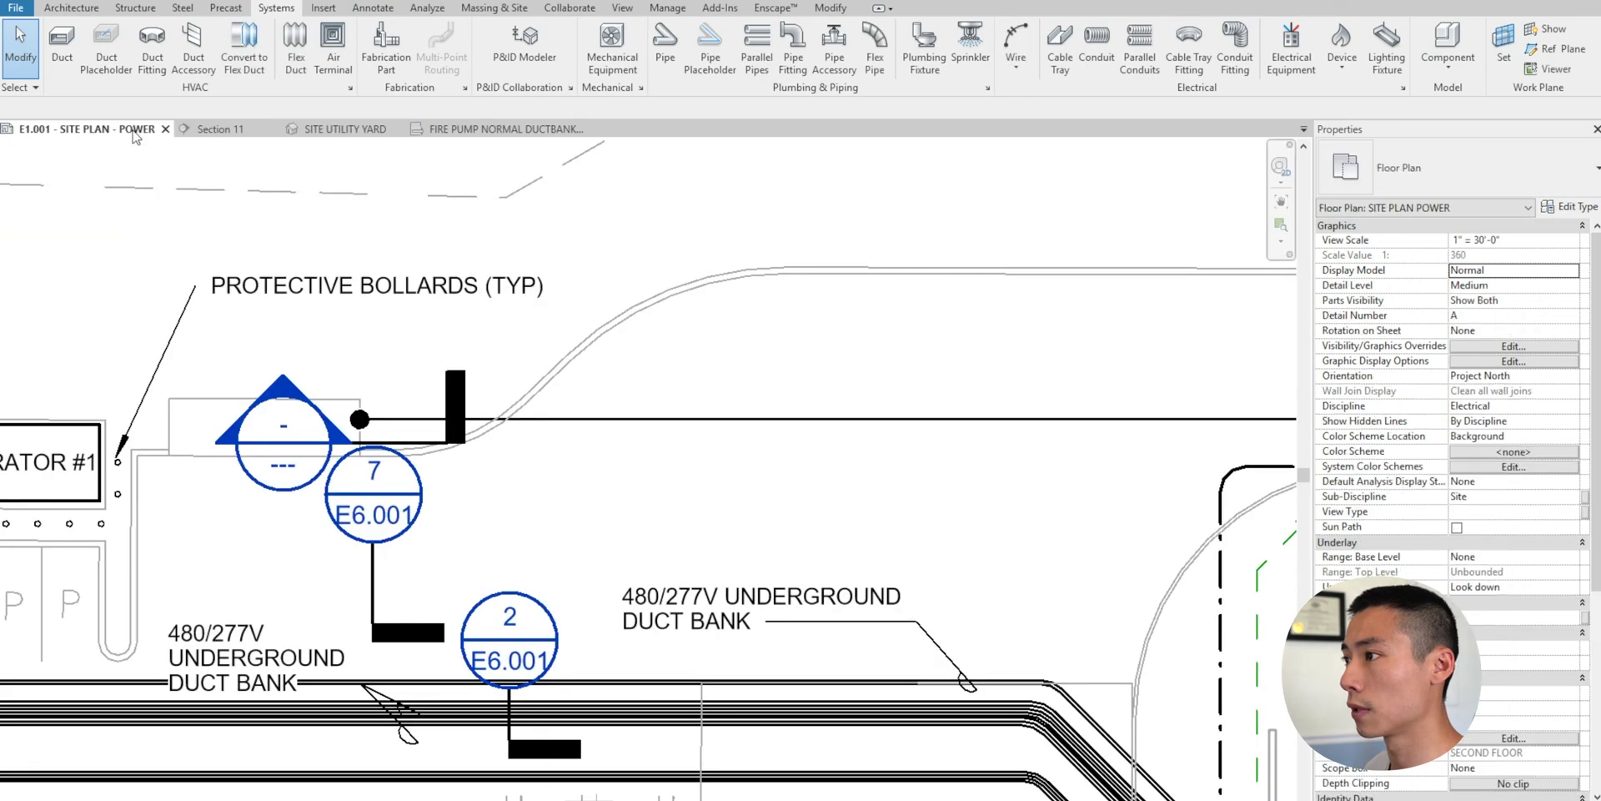
drag(425, 444, 1037, 520)
middle_drag(1036, 520, 448, 472)
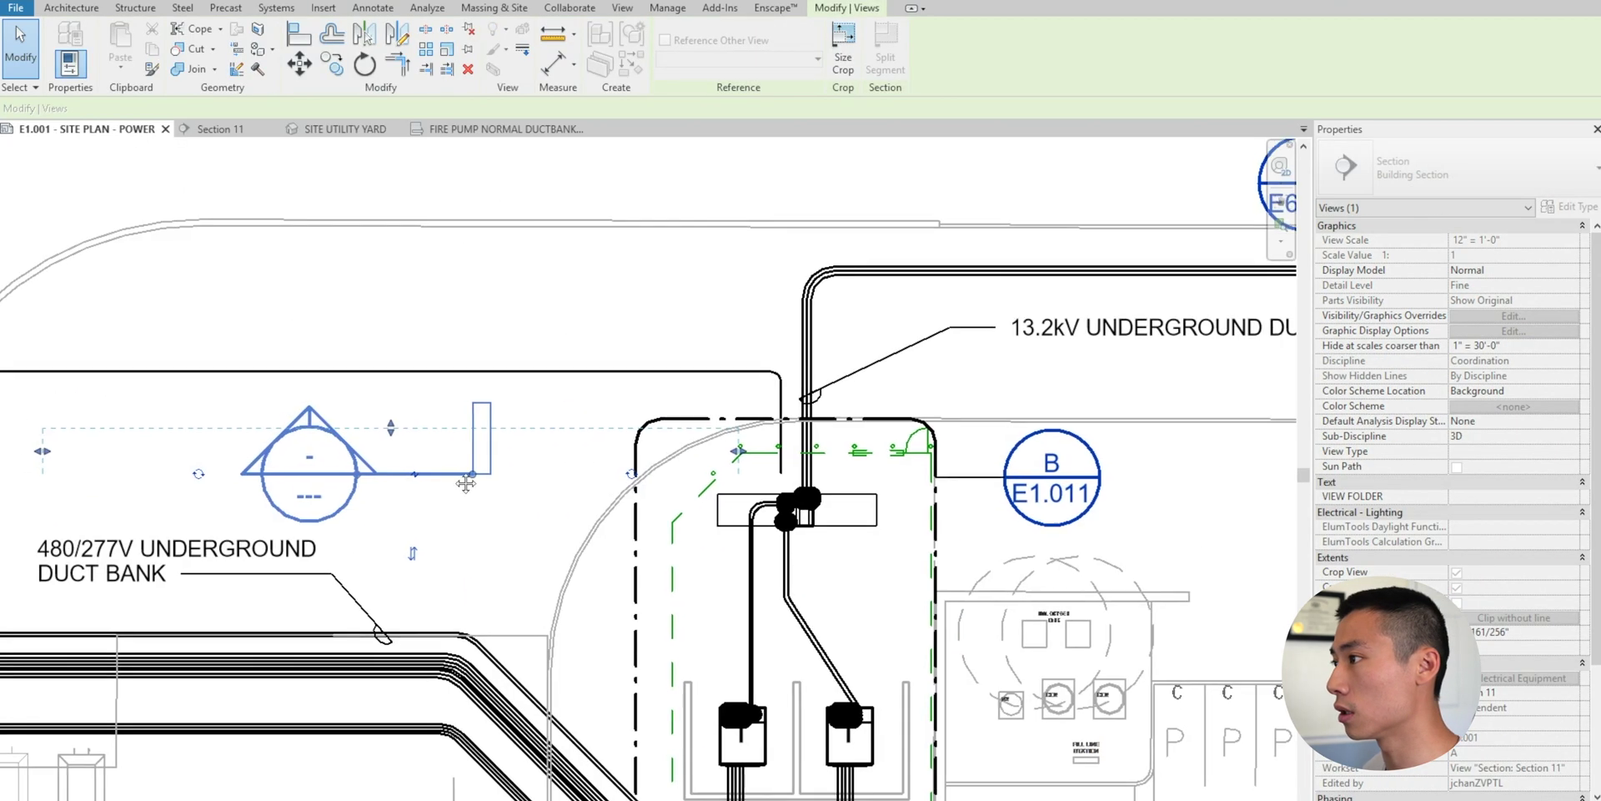
mouse_move(448, 473)
mouse_down()
mouse_move(799, 491)
mouse_move(790, 480)
mouse_up()
scroll(791, 480, up, 2)
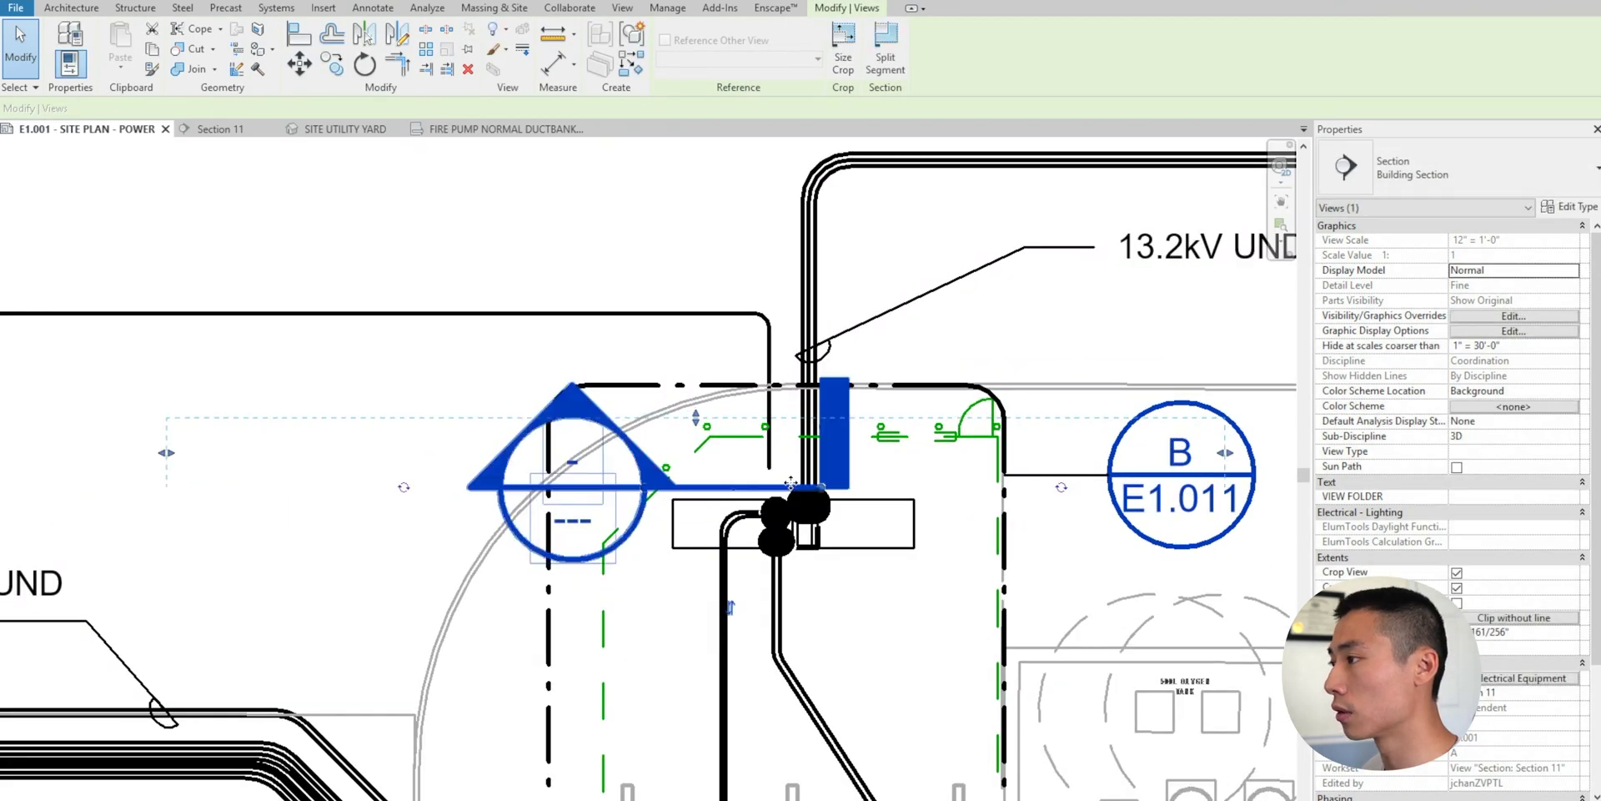
- Rotate the section marker 90° clockwise so its cut line runs alongside the conduit's southern leg
right_click(791, 483)
key(Escape)
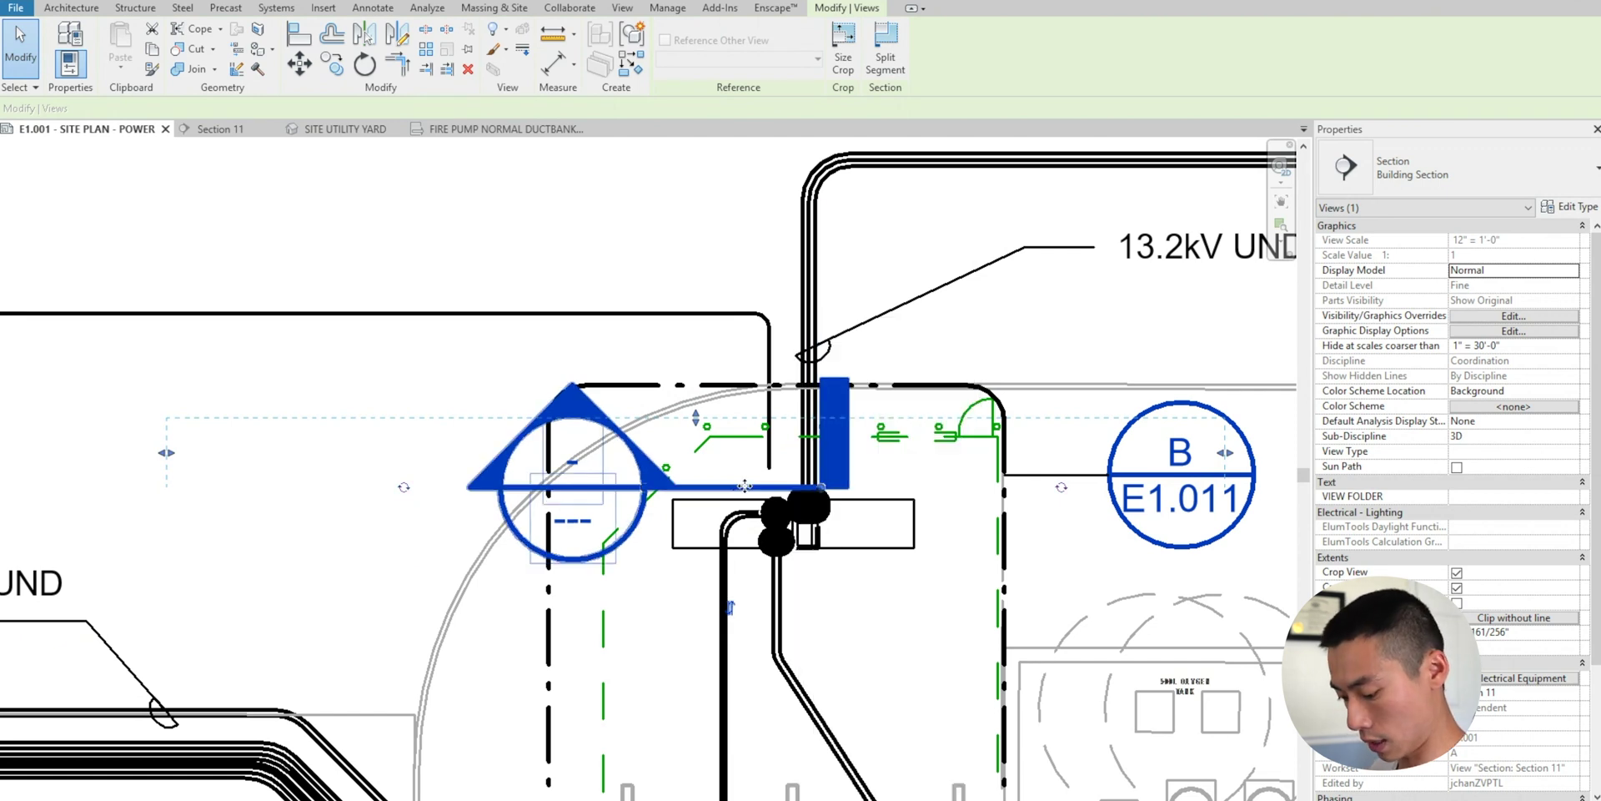
key(r)
key(o)
click(787, 439)
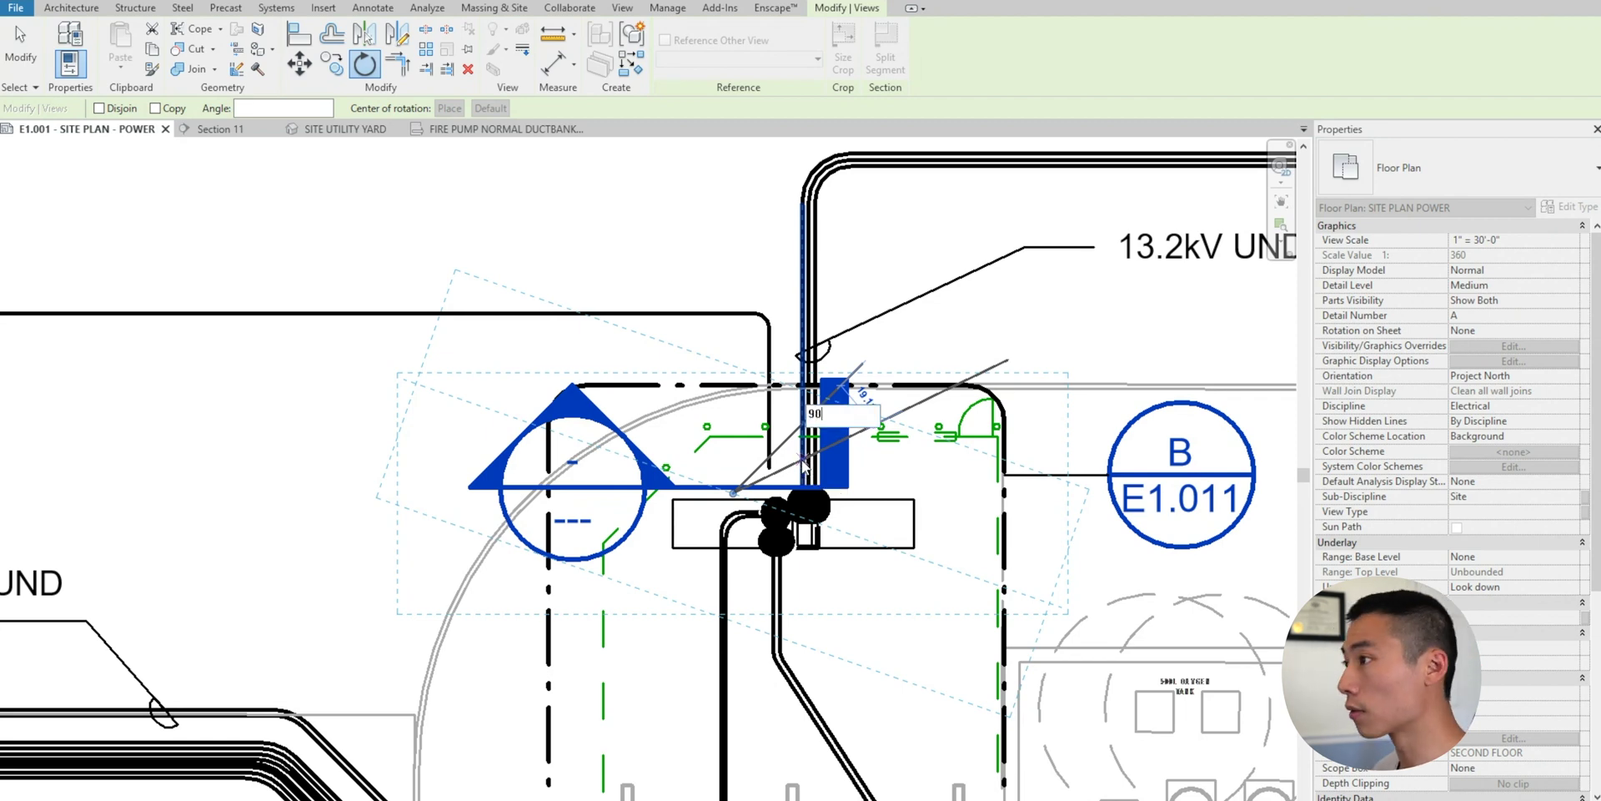
click(776, 465)
key(Escape)
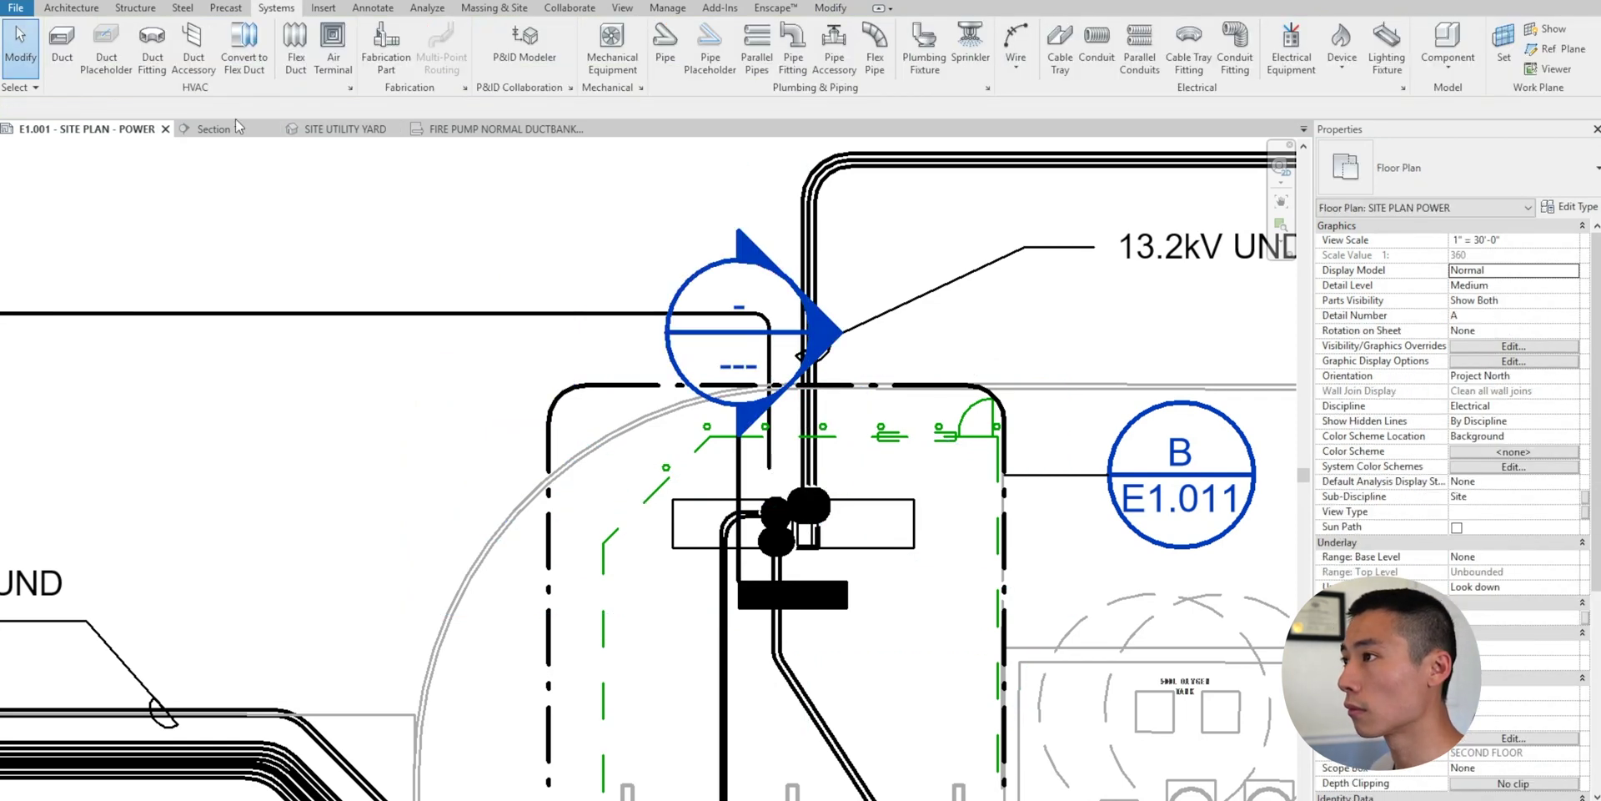
- Compare Section 11 with the site plan to identify the new conduit's open end near the utility yard equipment
click(237, 129)
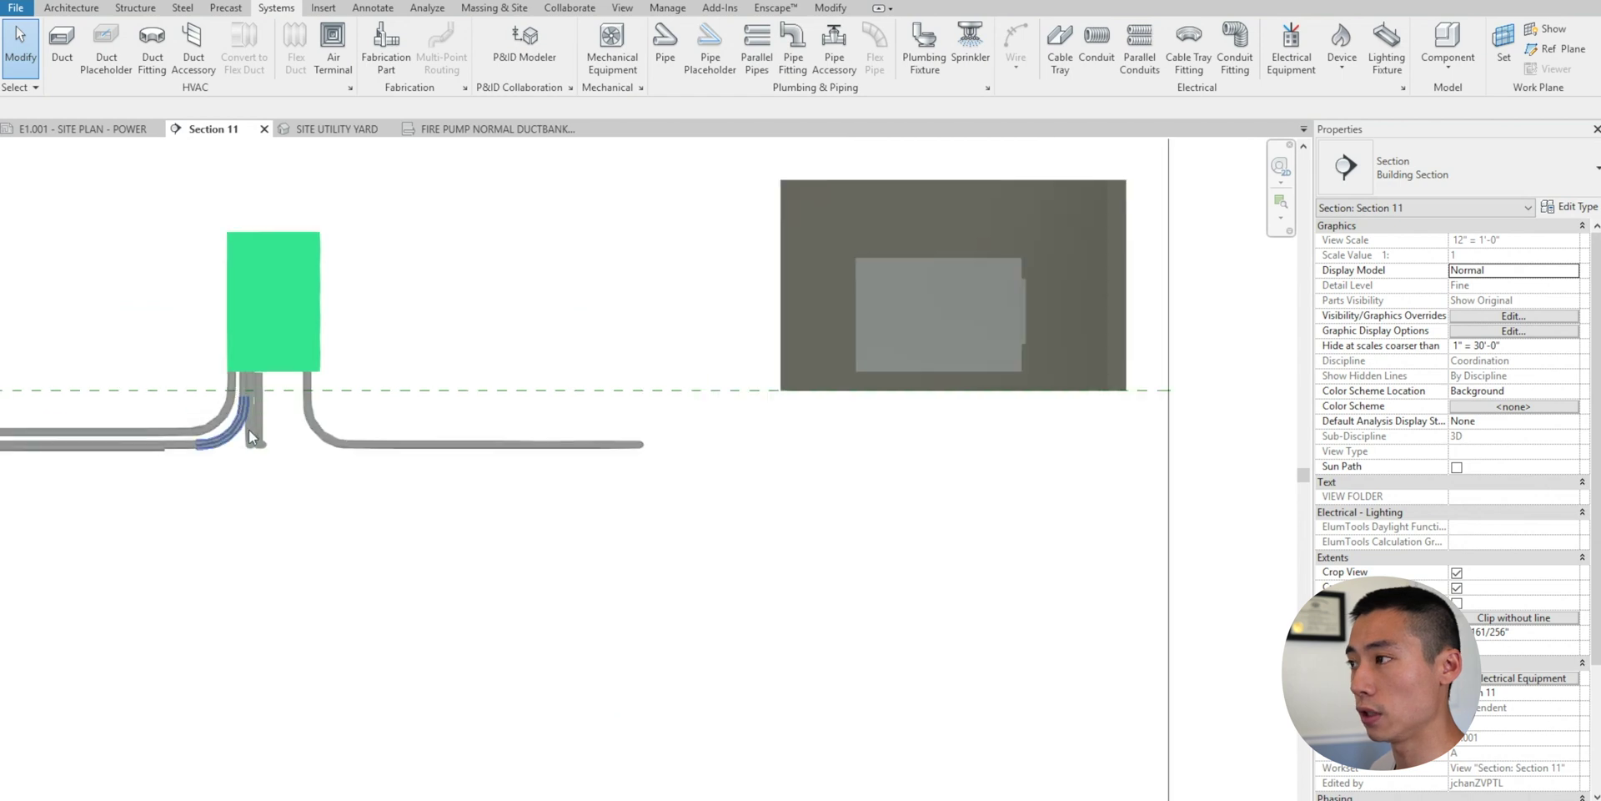
click(849, 464)
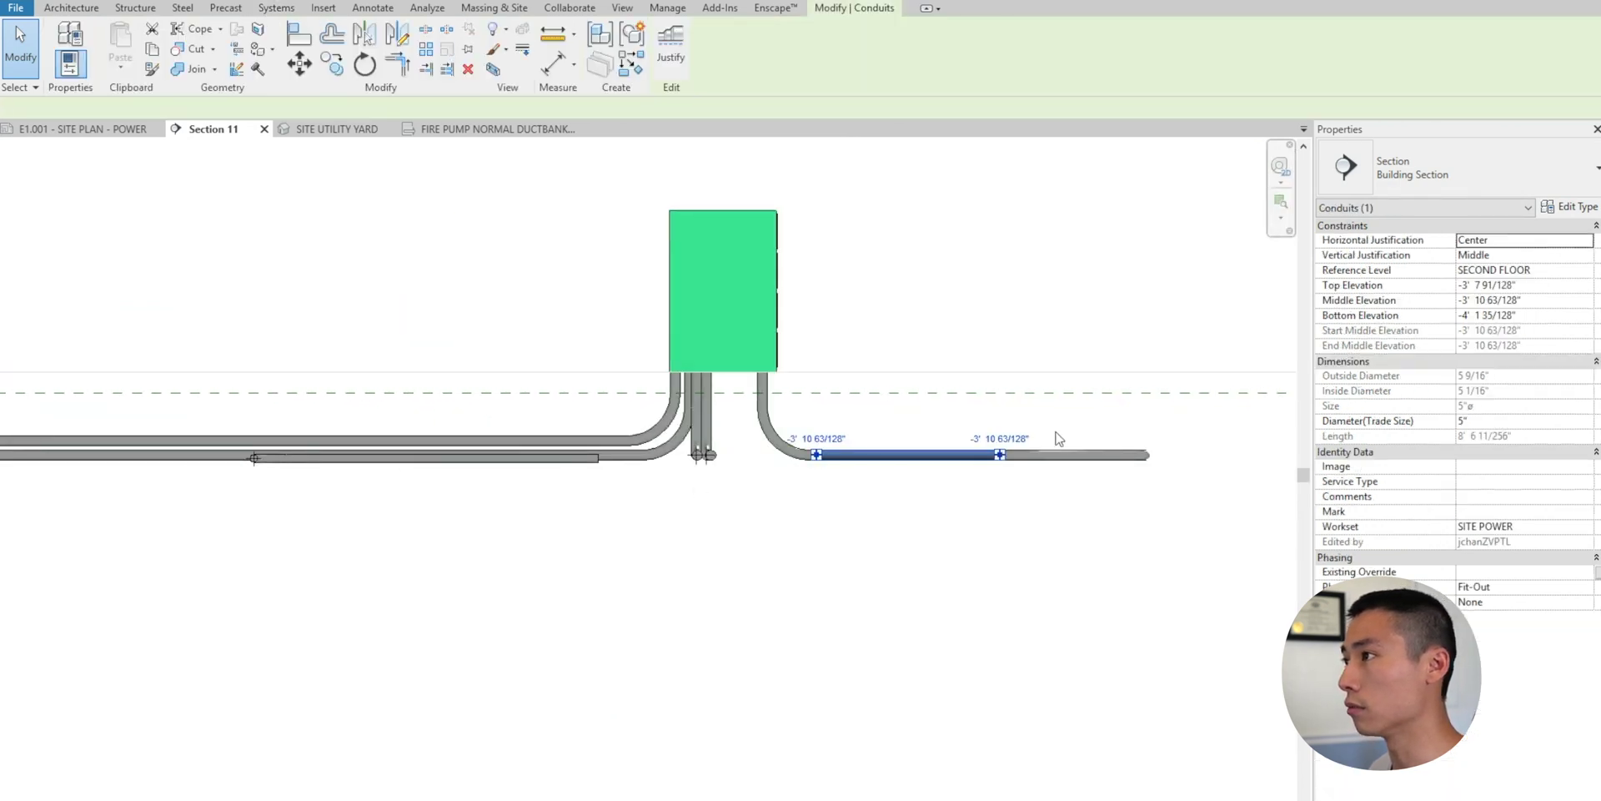
key(Escape)
click(132, 131)
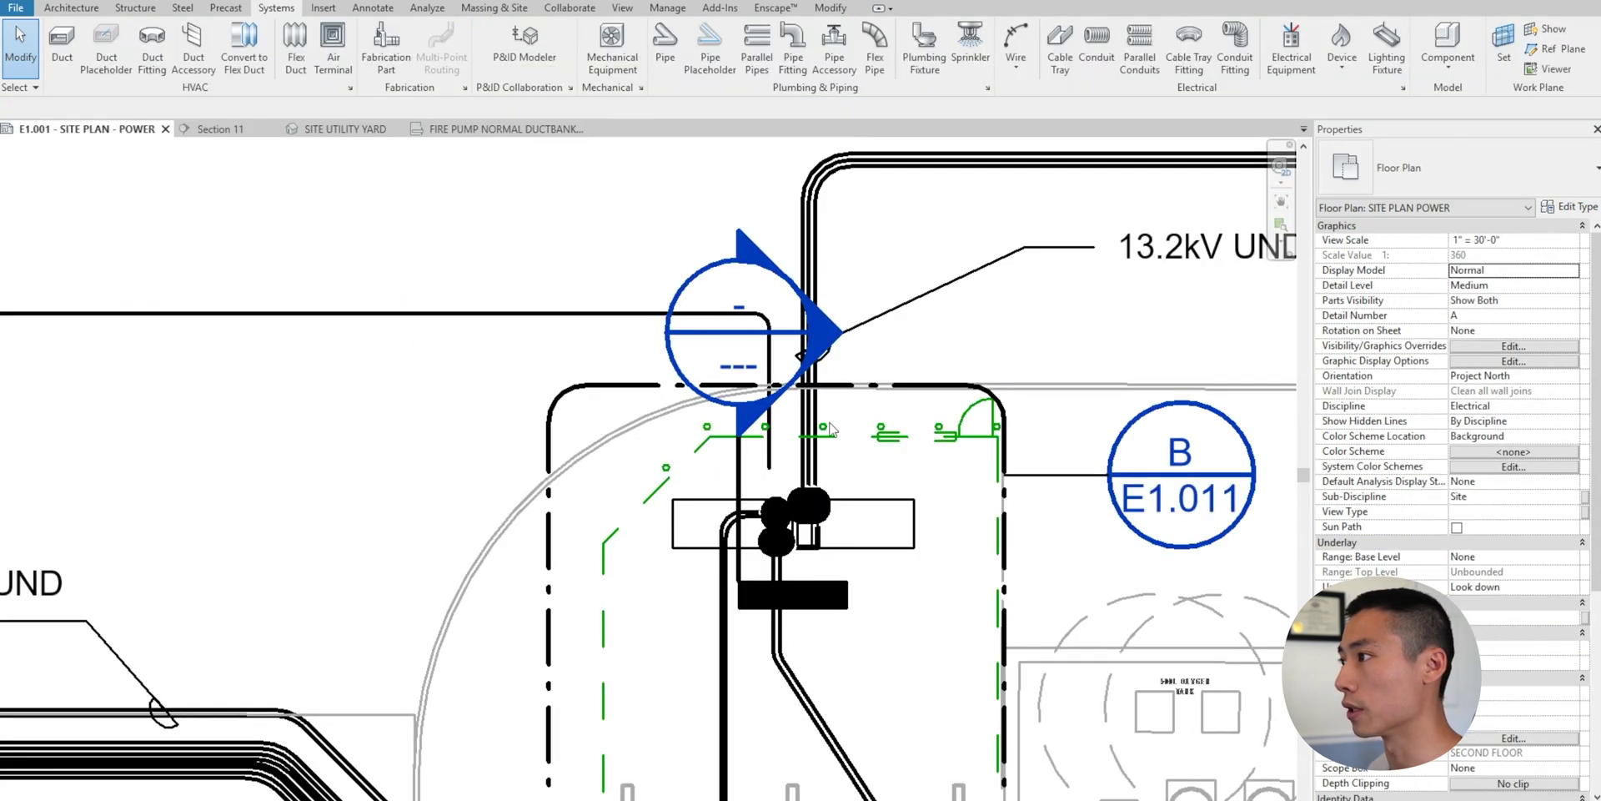
click(769, 451)
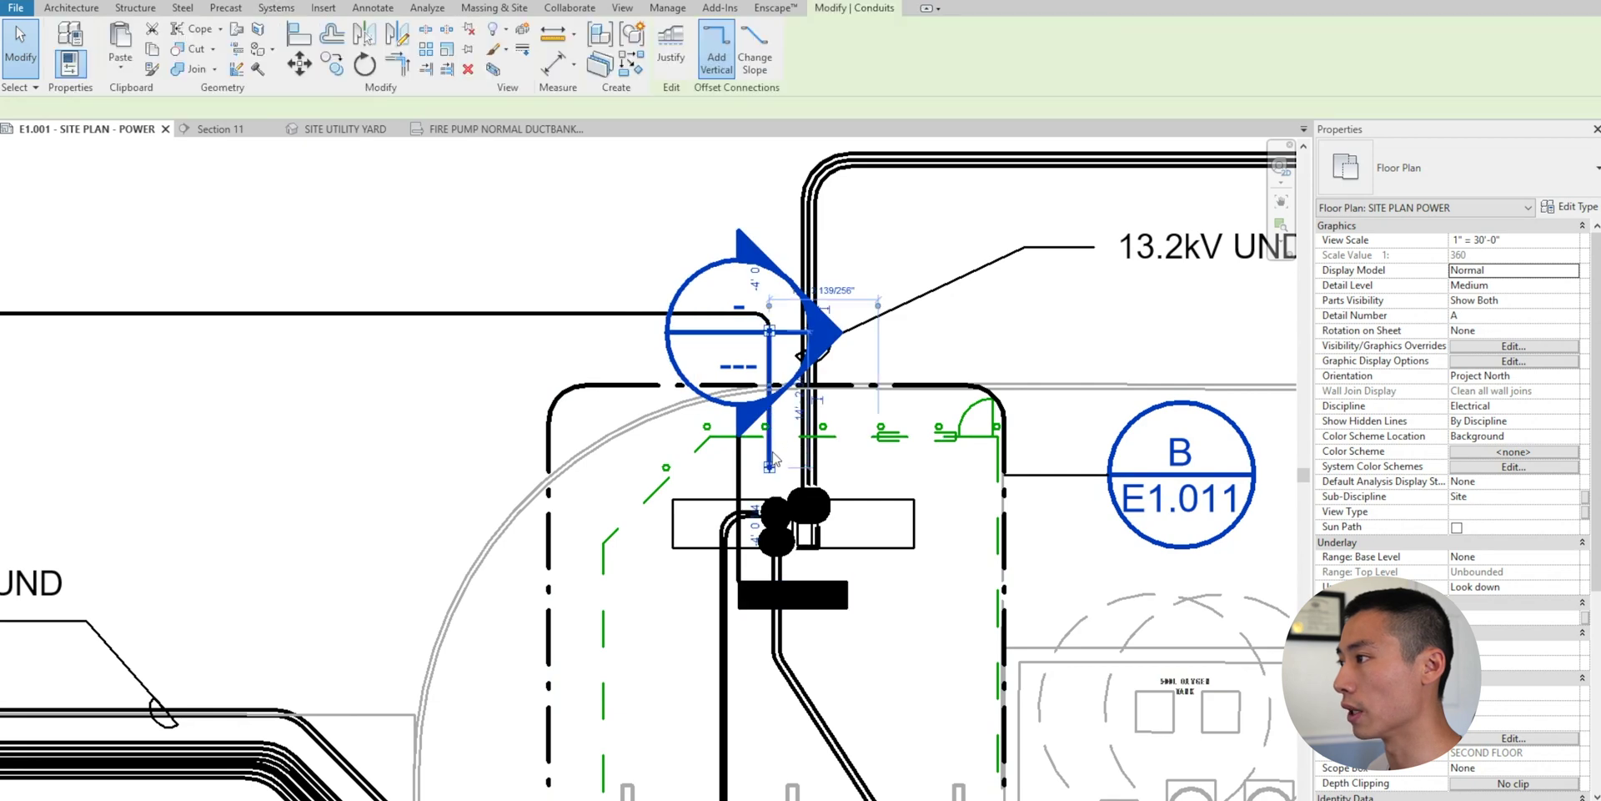
- In Section 11, draw a 4" vertical conduit riser about 4' 0 1/4" tall from the new conduit's open end up to the equipment's base level
click(213, 129)
scroll(624, 484, up, 2)
middle_drag(626, 482, 860, 520)
key(c)
key(s)
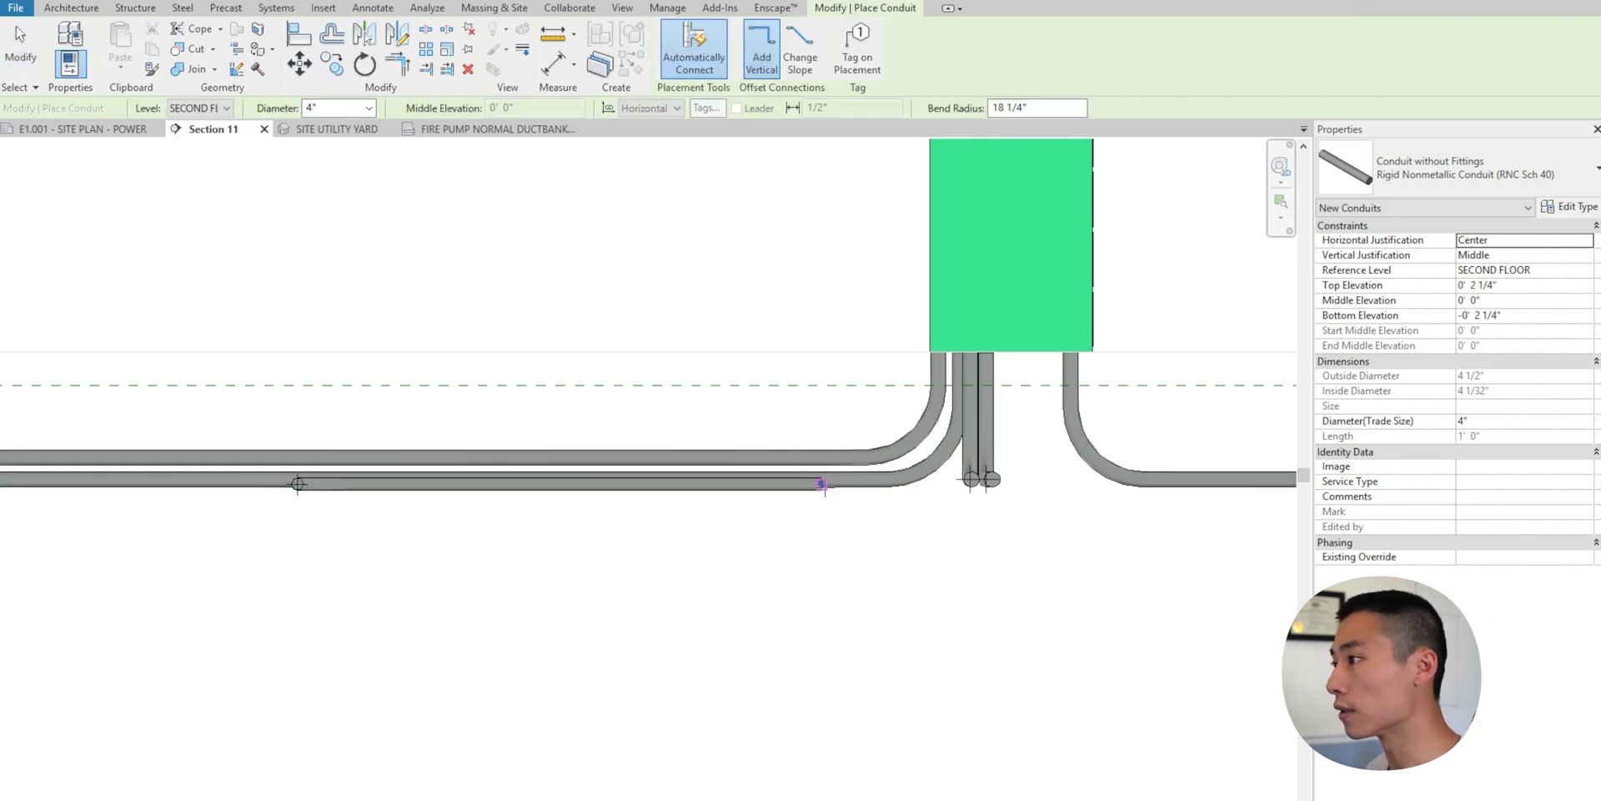
click(822, 483)
click(822, 352)
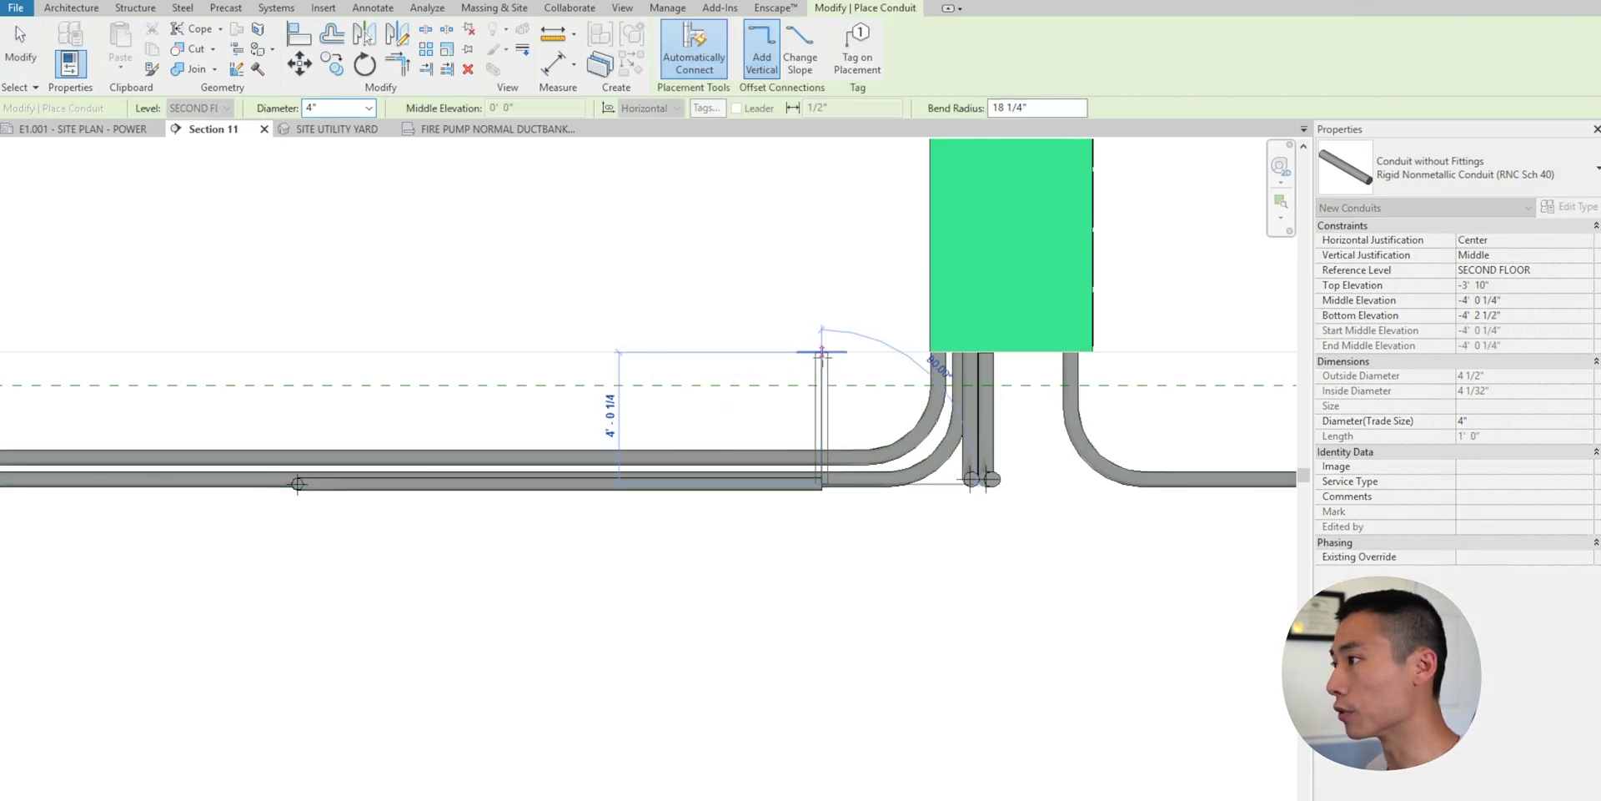
key(Escape)
key(Escape)
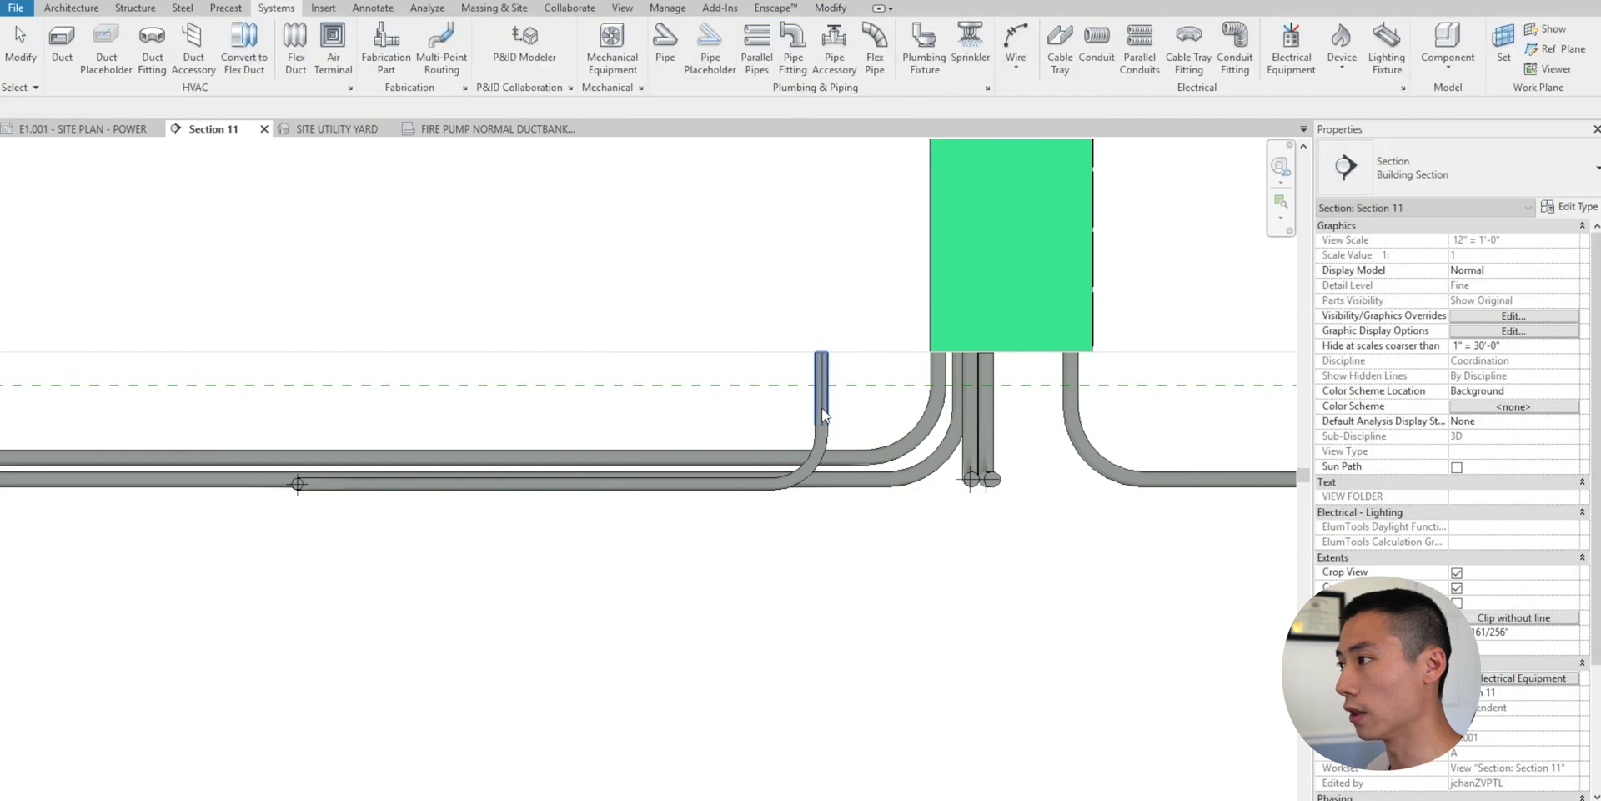
- In the SITE UTILITY YARD 3D view, select the entire new conduit run, including its bends and risers
click(821, 448)
click(330, 129)
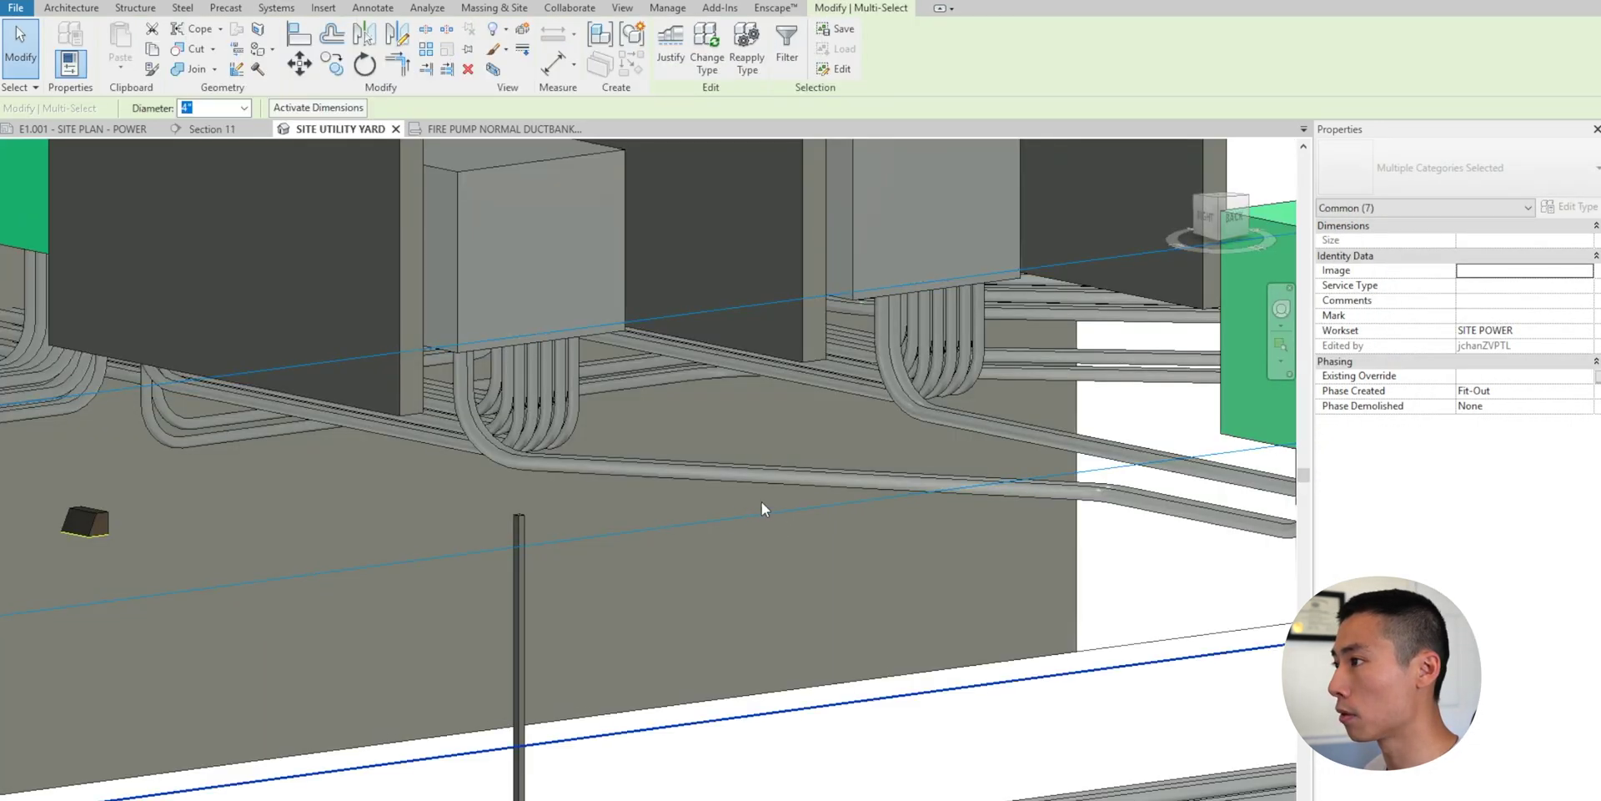
scroll(713, 502, down, 1)
middle_drag(712, 502, 358, 520)
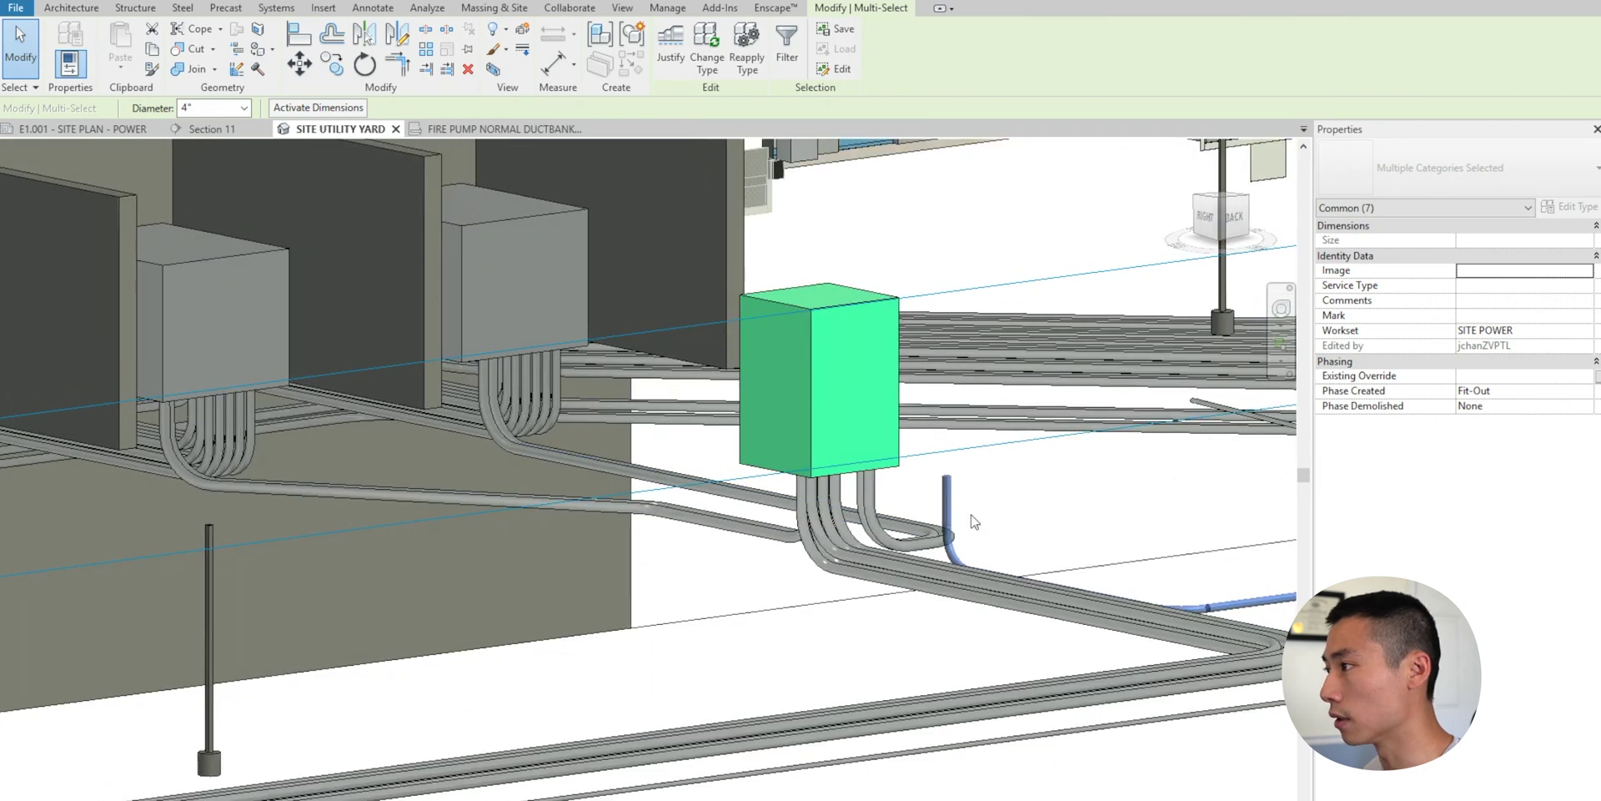
middle_drag(972, 522, 373, 525)
click(872, 575)
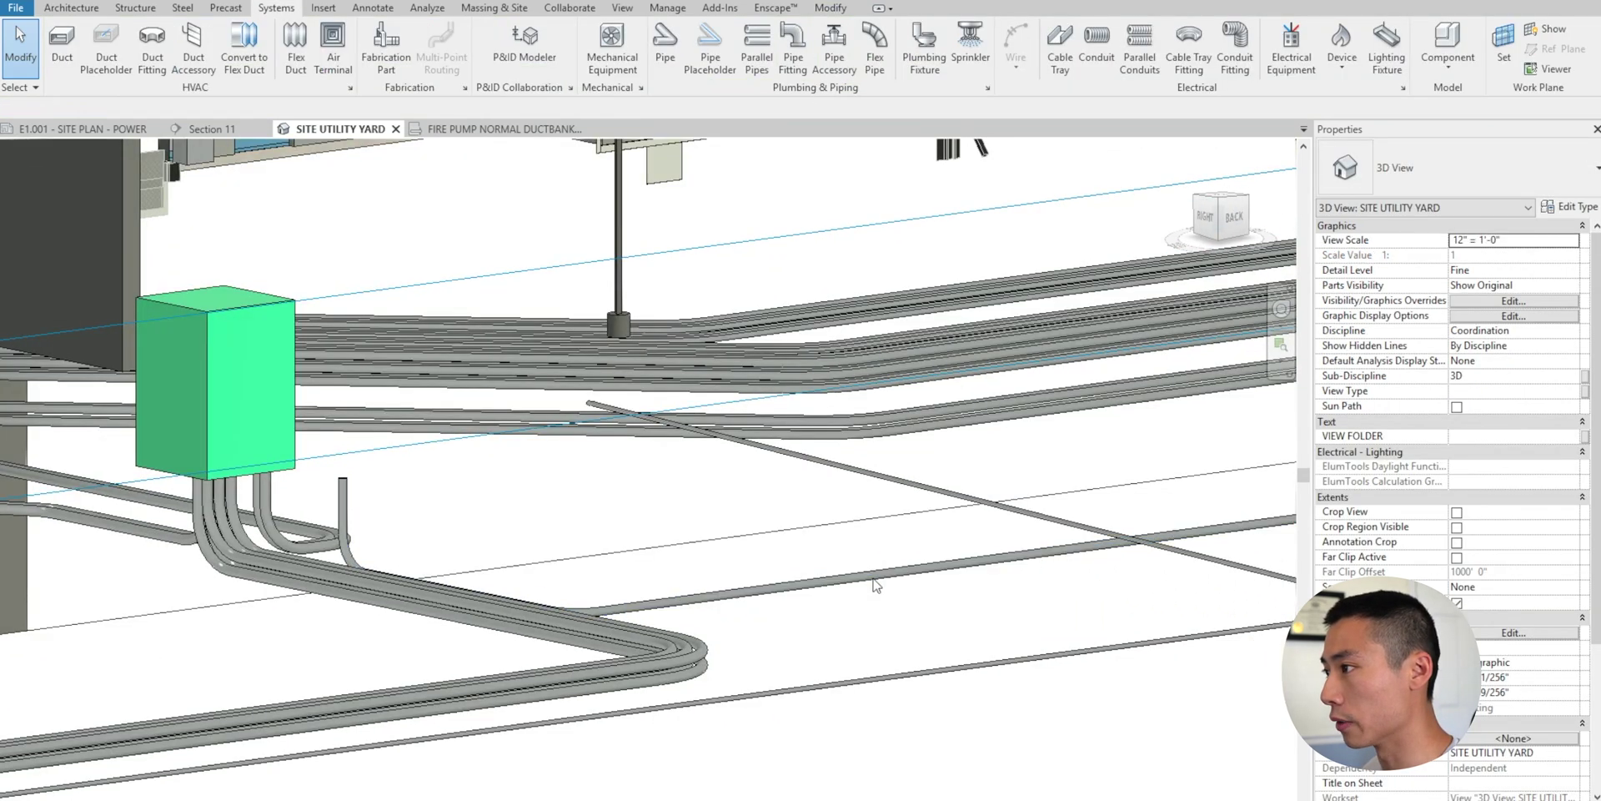
key(Tab)
key(Tab)
click(895, 574)
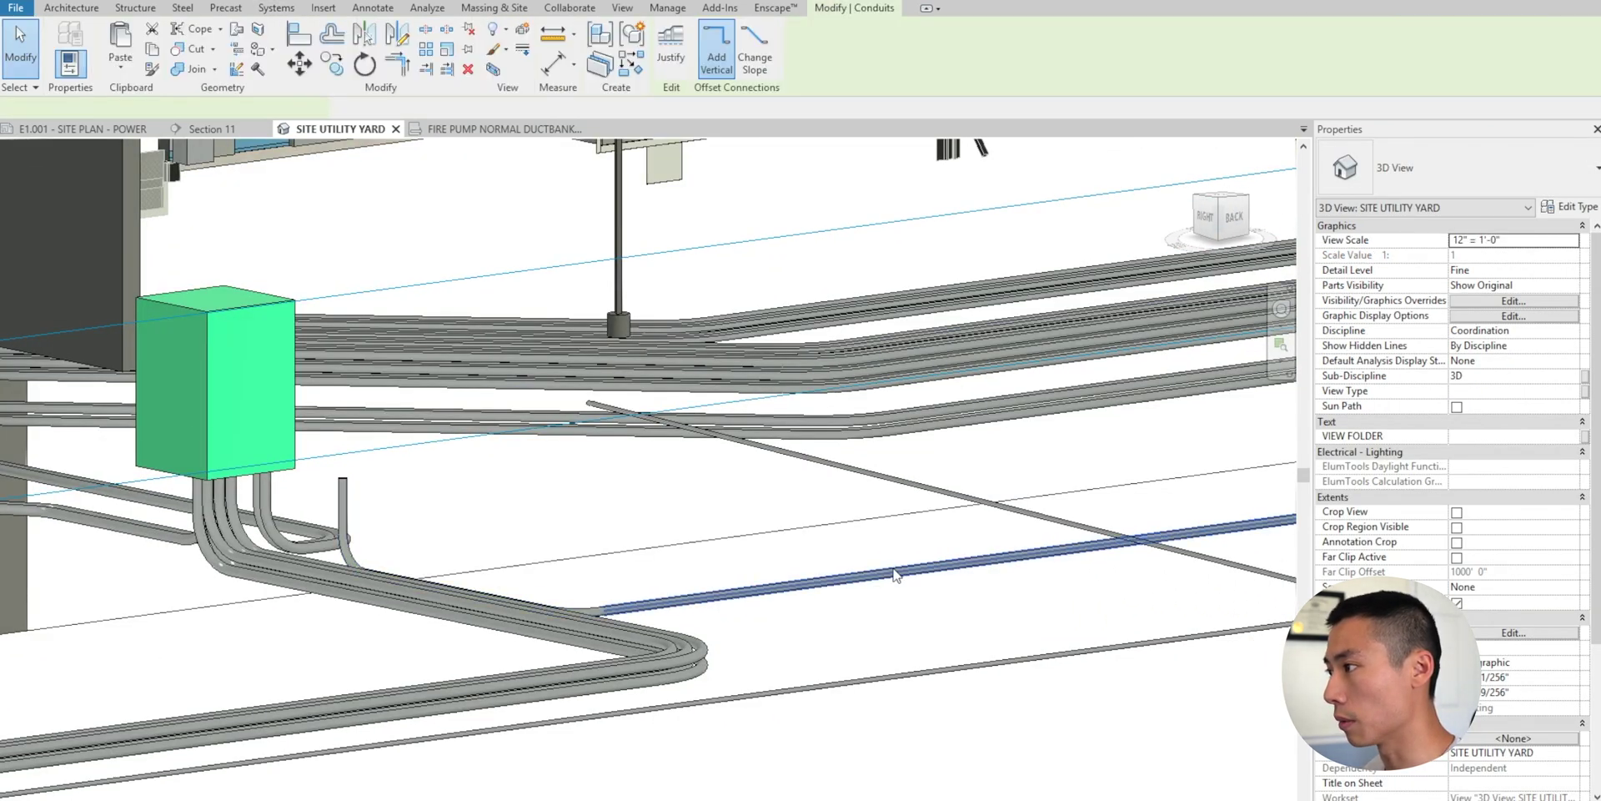
key(Escape)
key(Tab)
click(895, 574)
- Trace the selected conduit run along its long leg in 3D and on the E1.001 site plan
mouse_move(1005, 579)
middle_down()
mouse_move(671, 579)
mouse_move(601, 596)
middle_up()
middle_drag(1043, 544, 504, 594)
mouse_move(1155, 538)
middle_down()
mouse_move(655, 576)
mouse_move(333, 629)
mouse_move(744, 637)
mouse_move(851, 562)
mouse_move(847, 545)
middle_up()
scroll(703, 617, down, 1)
middle_drag(557, 593, 1082, 467)
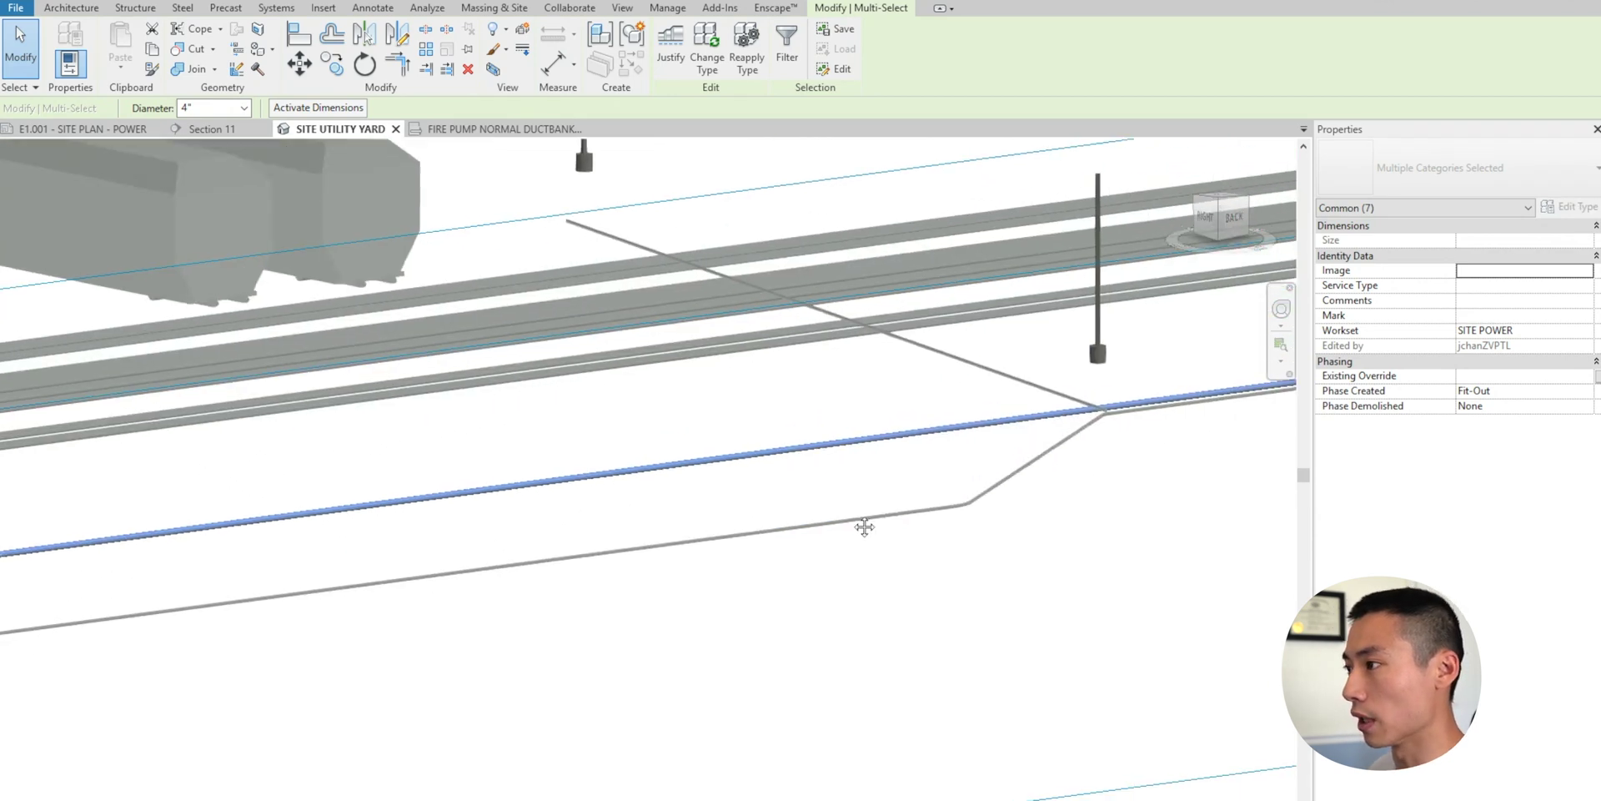
scroll(865, 527, down, 5)
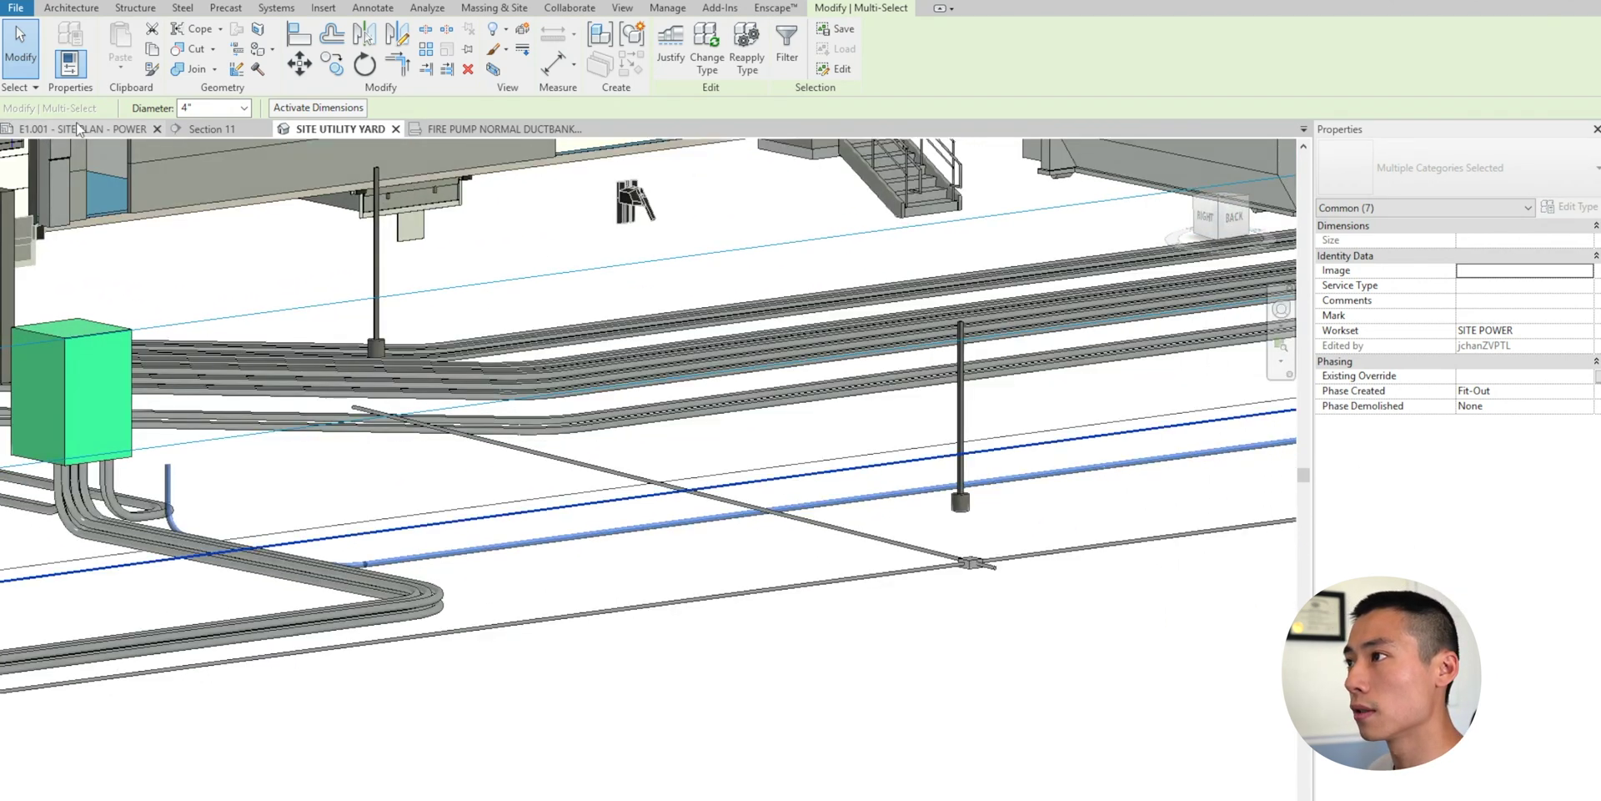
click(77, 129)
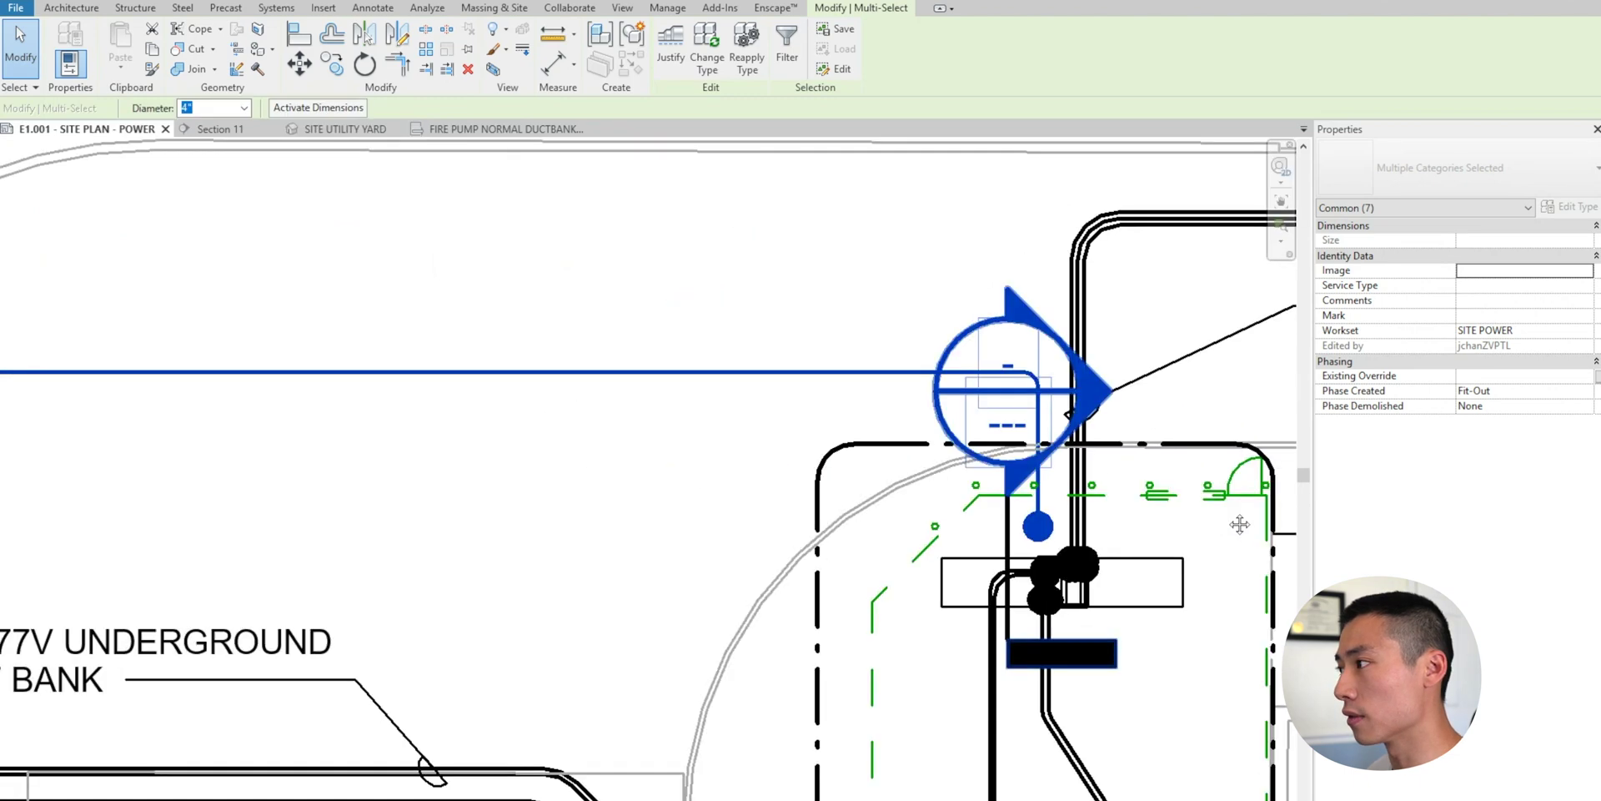
scroll(1240, 524, down, 4)
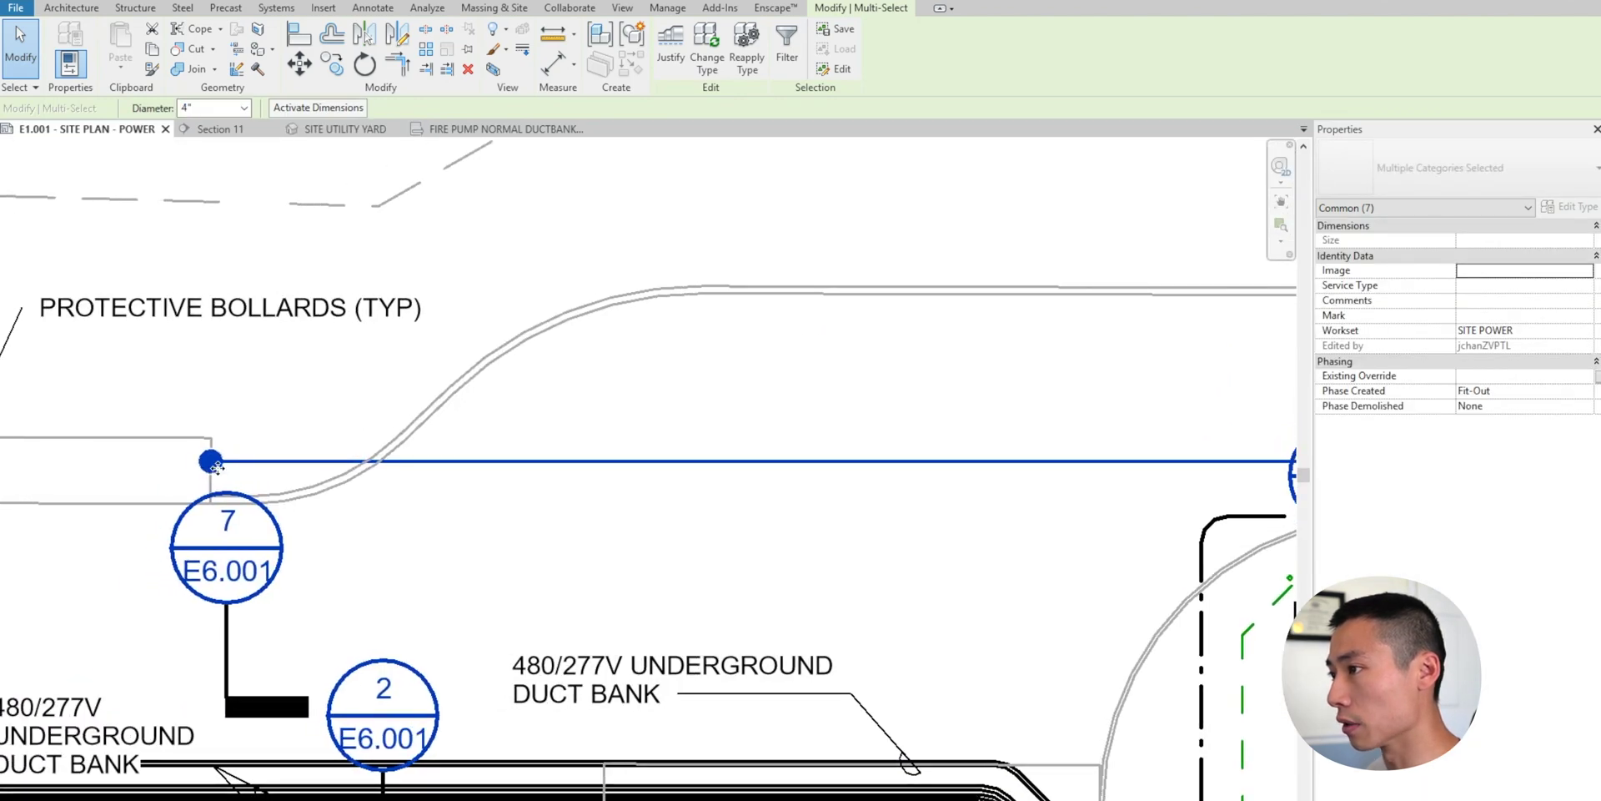
mouse_move(626, 522)
middle_down()
mouse_move(440, 518)
mouse_move(429, 503)
middle_up()
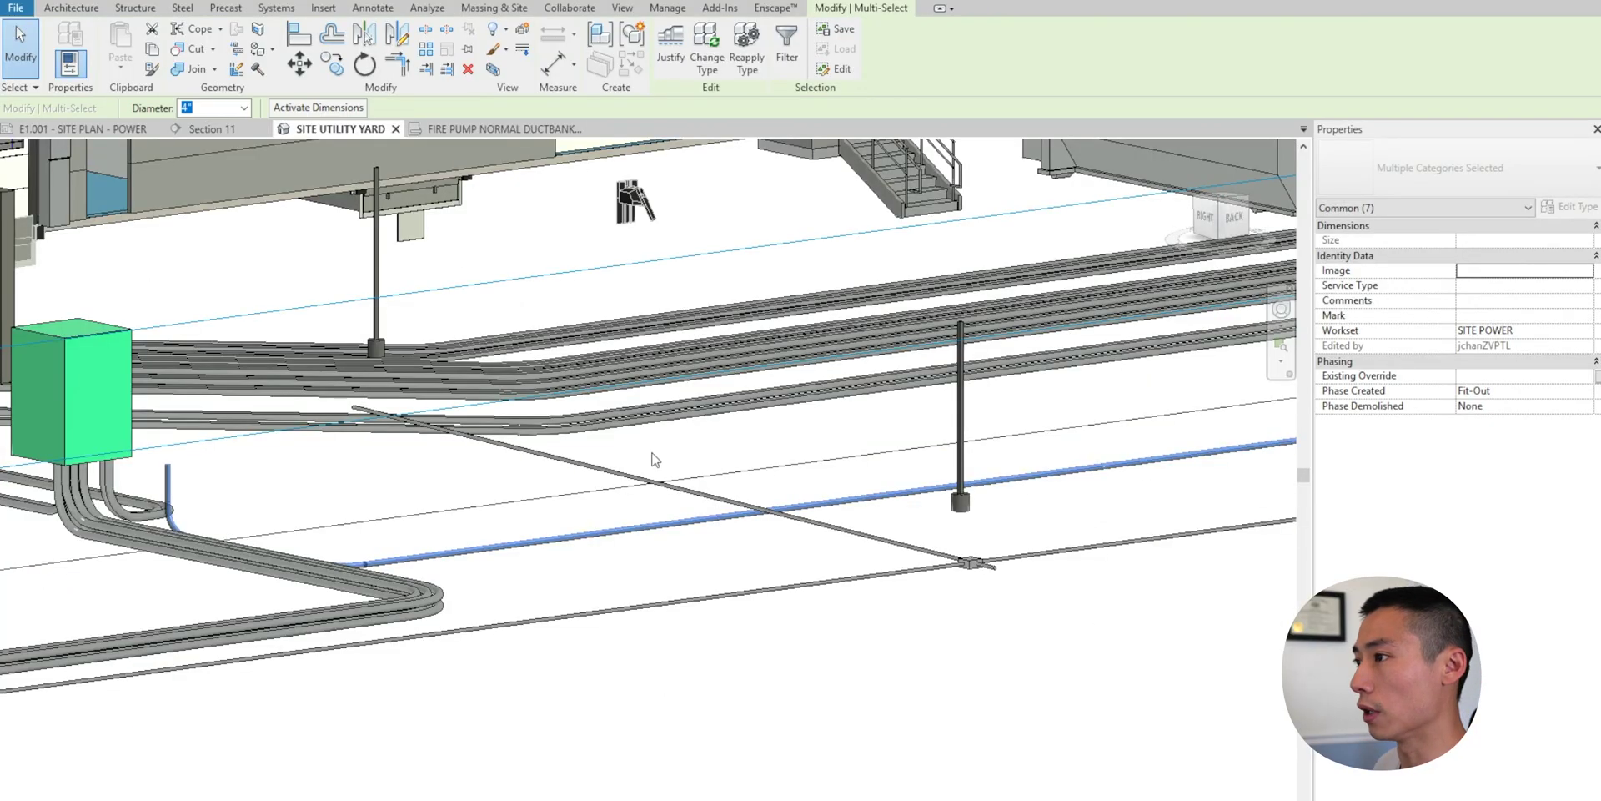
- In the SITE UTILITY YARD 3D view, examine the selected run's route from the opposite side up to the riser beside the utility yard equipment
middle_drag(1082, 434, 562, 510)
middle_drag(863, 461, 969, 453)
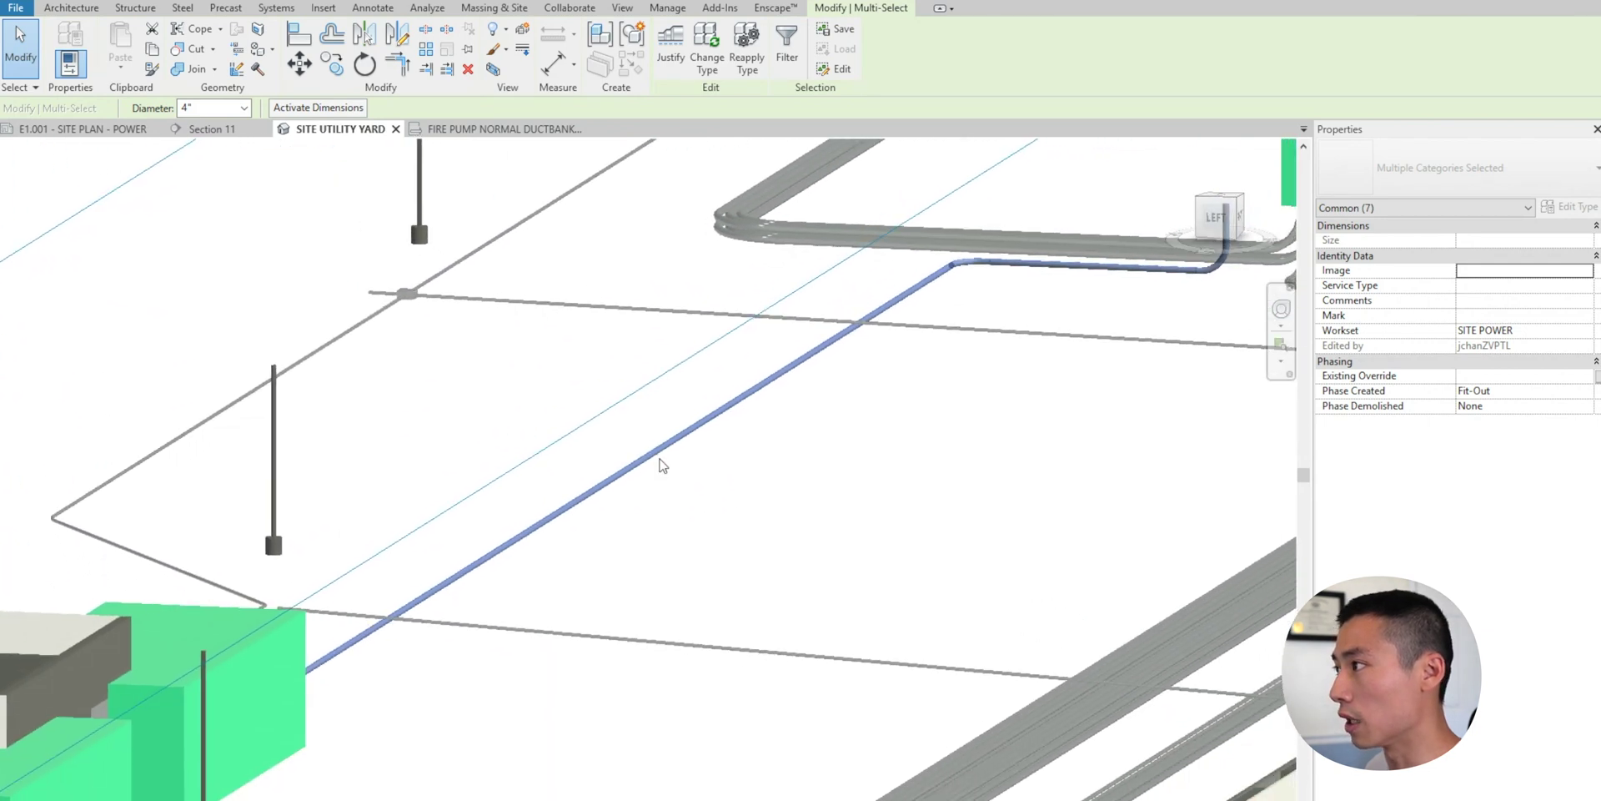
middle_drag(970, 239, 757, 409)
scroll(742, 410, up, 3)
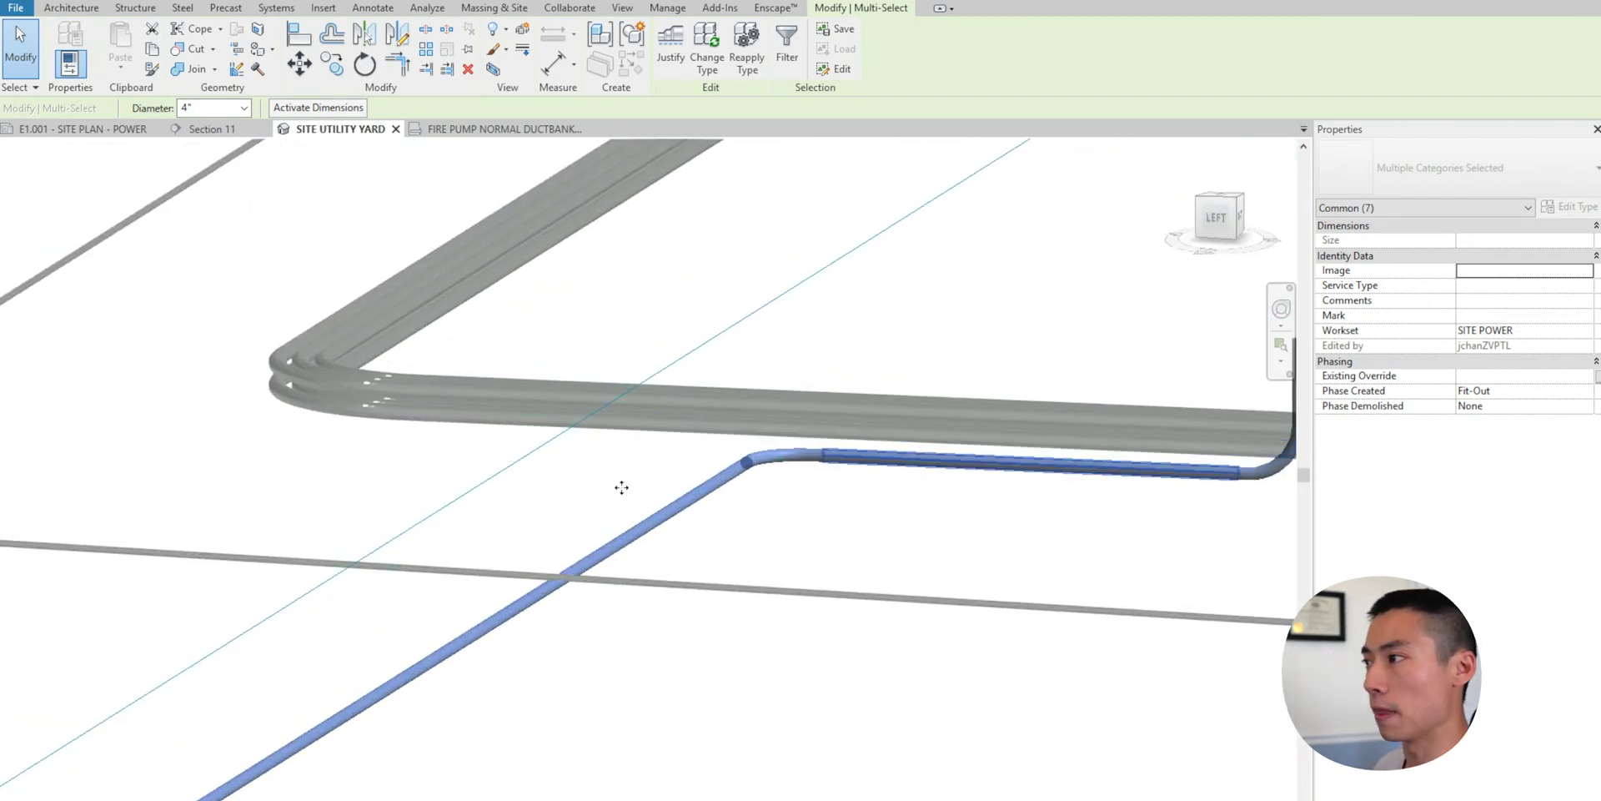
middle_drag(686, 486, 338, 509)
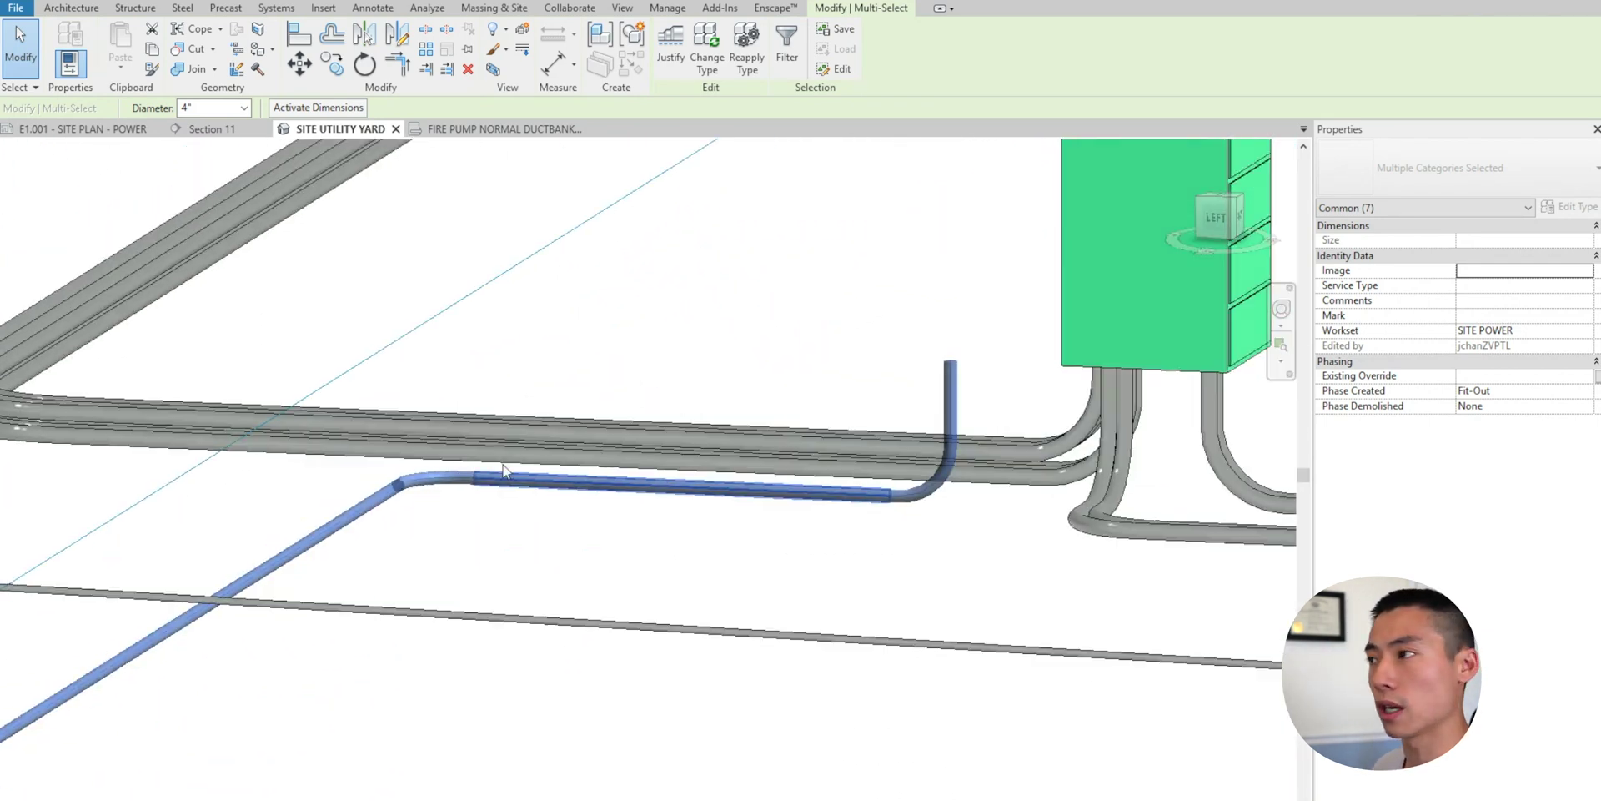
- Check the fire pump normal ductbank detail against the Parallel Conduits settings for conduit count and center-to-center spacing
click(432, 132)
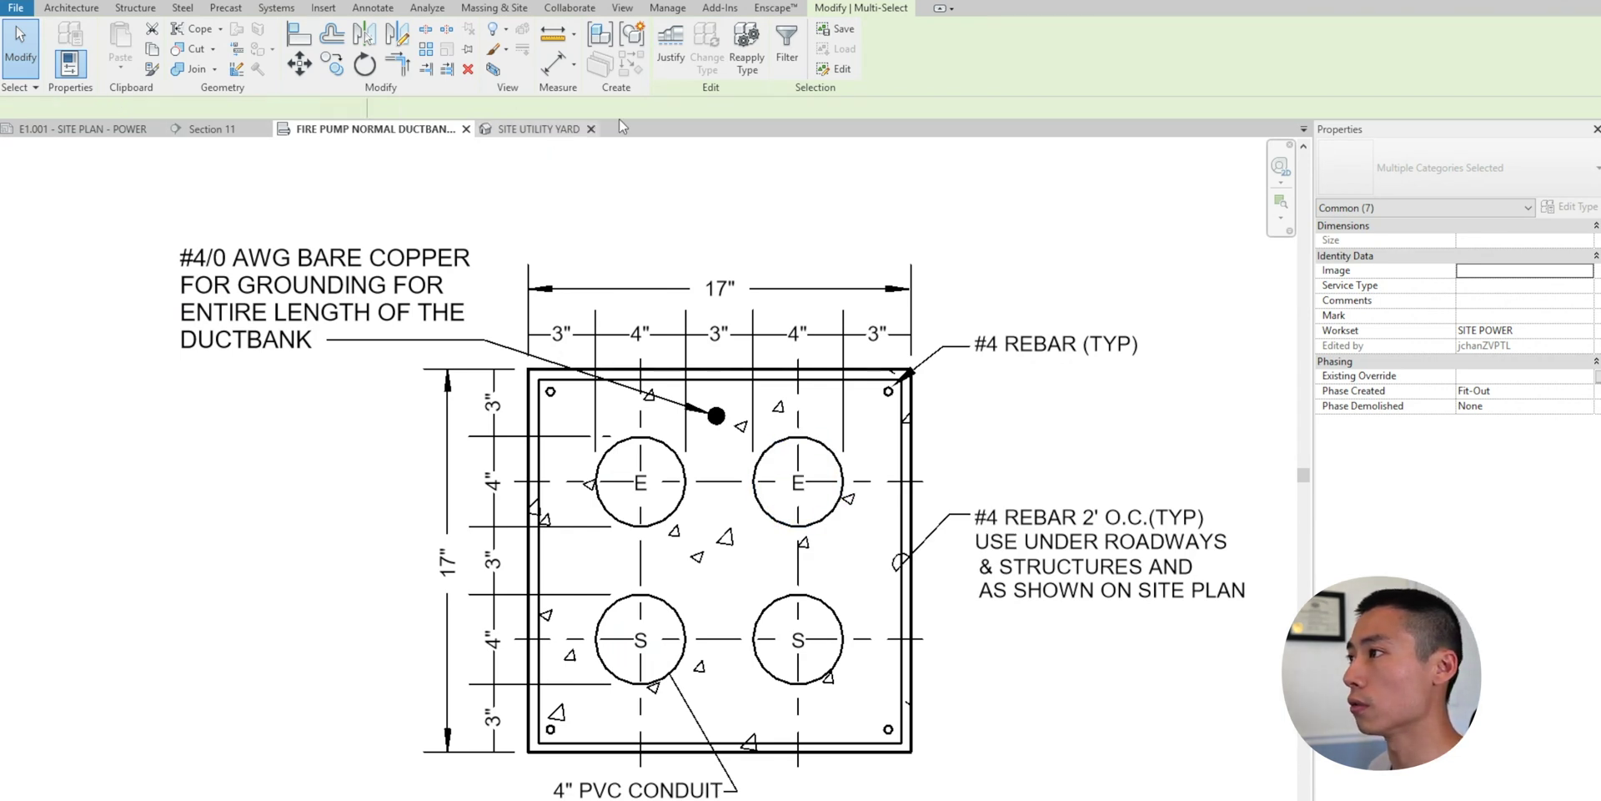
click(551, 130)
click(283, 9)
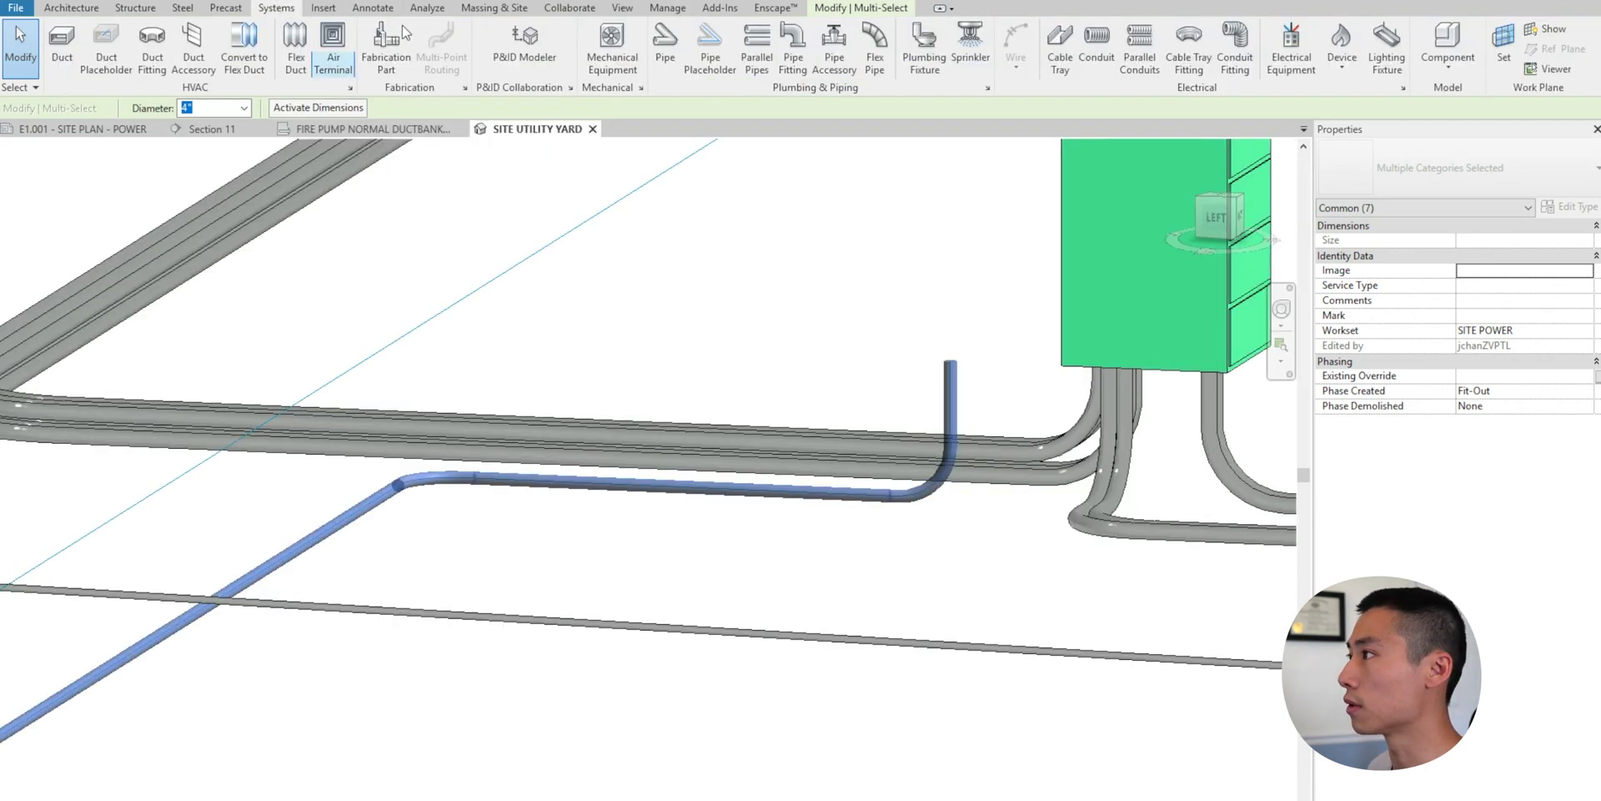
click(1139, 46)
key(Escape)
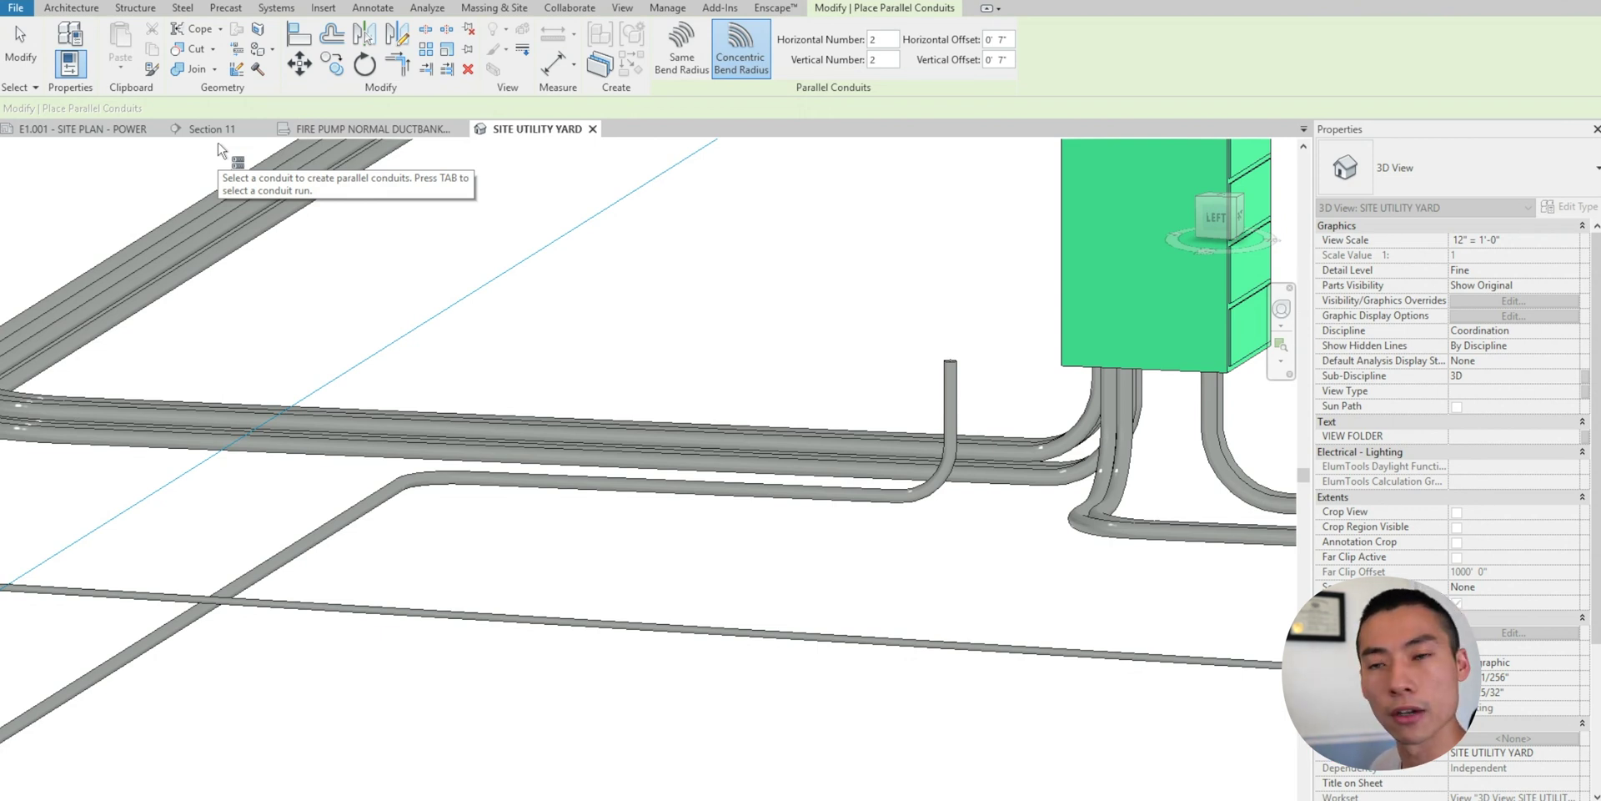
click(332, 128)
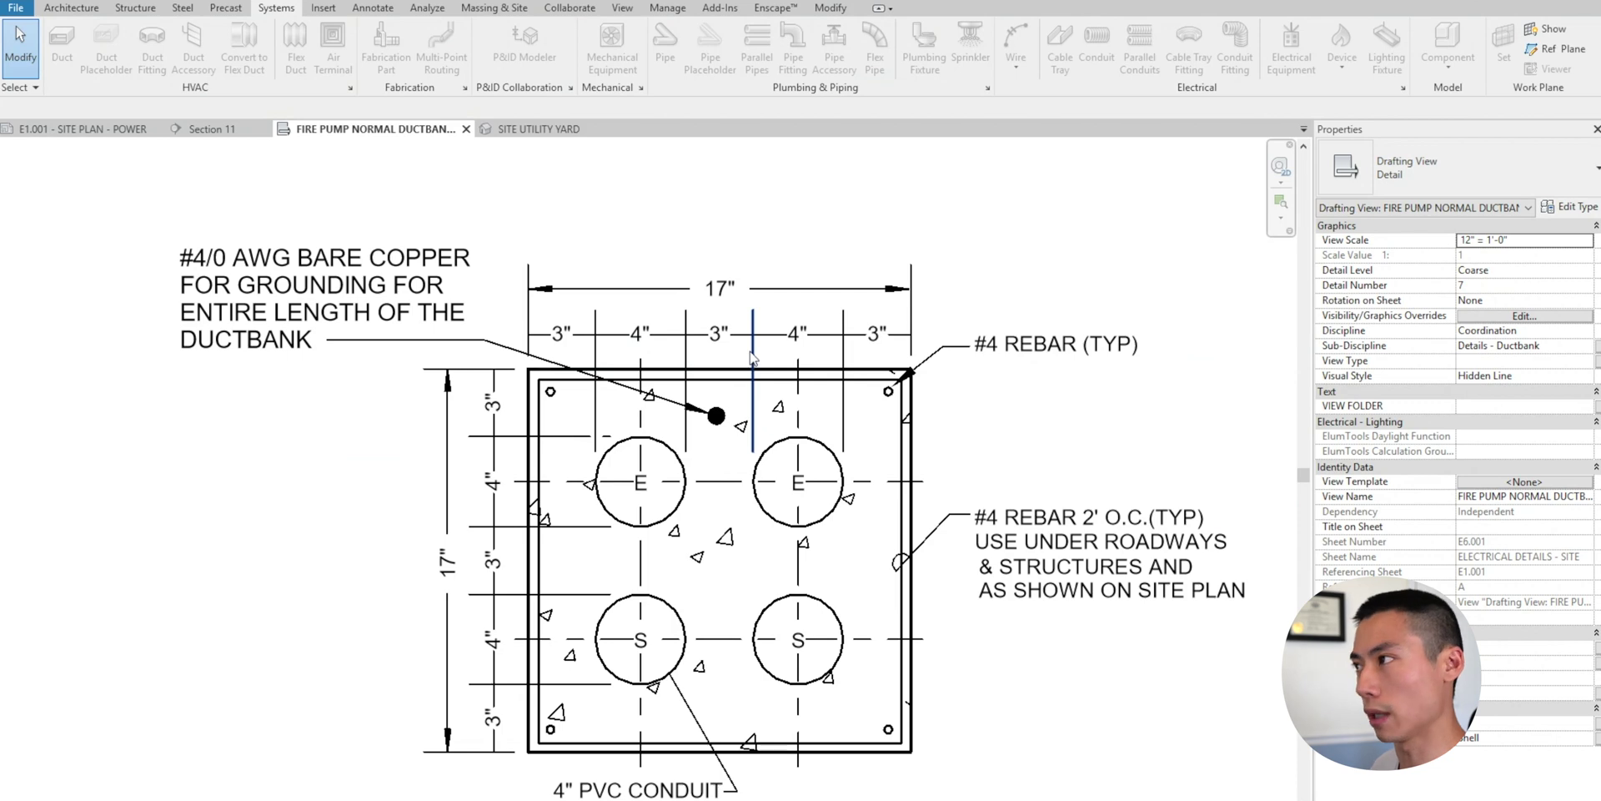
click(555, 130)
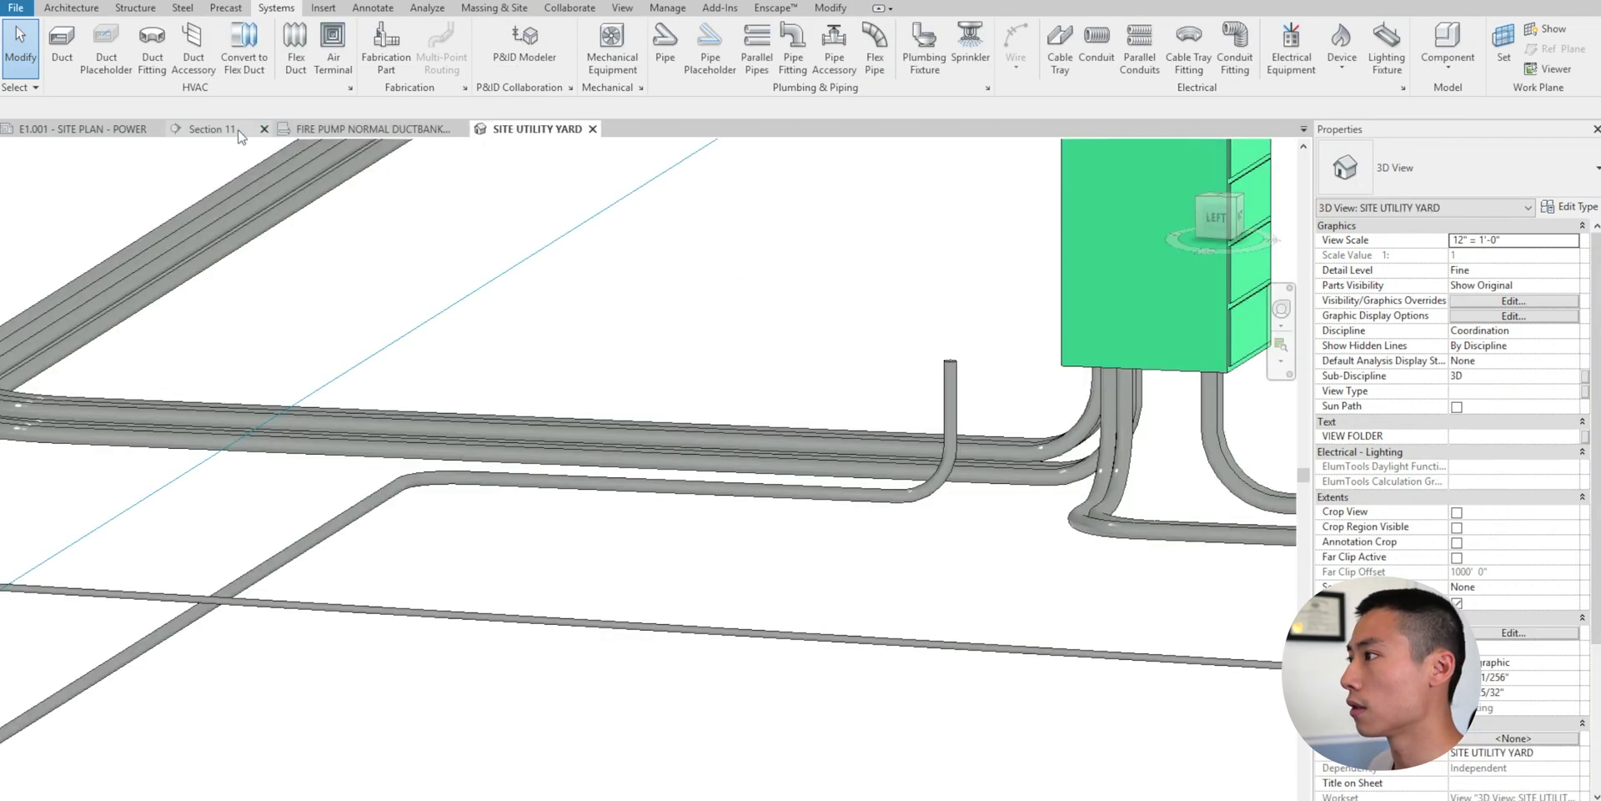
- Try Parallel Conduits on the whole run as a 2 by 2 array with 7" offsets and the minimum bend radius, then undo it
click(1139, 50)
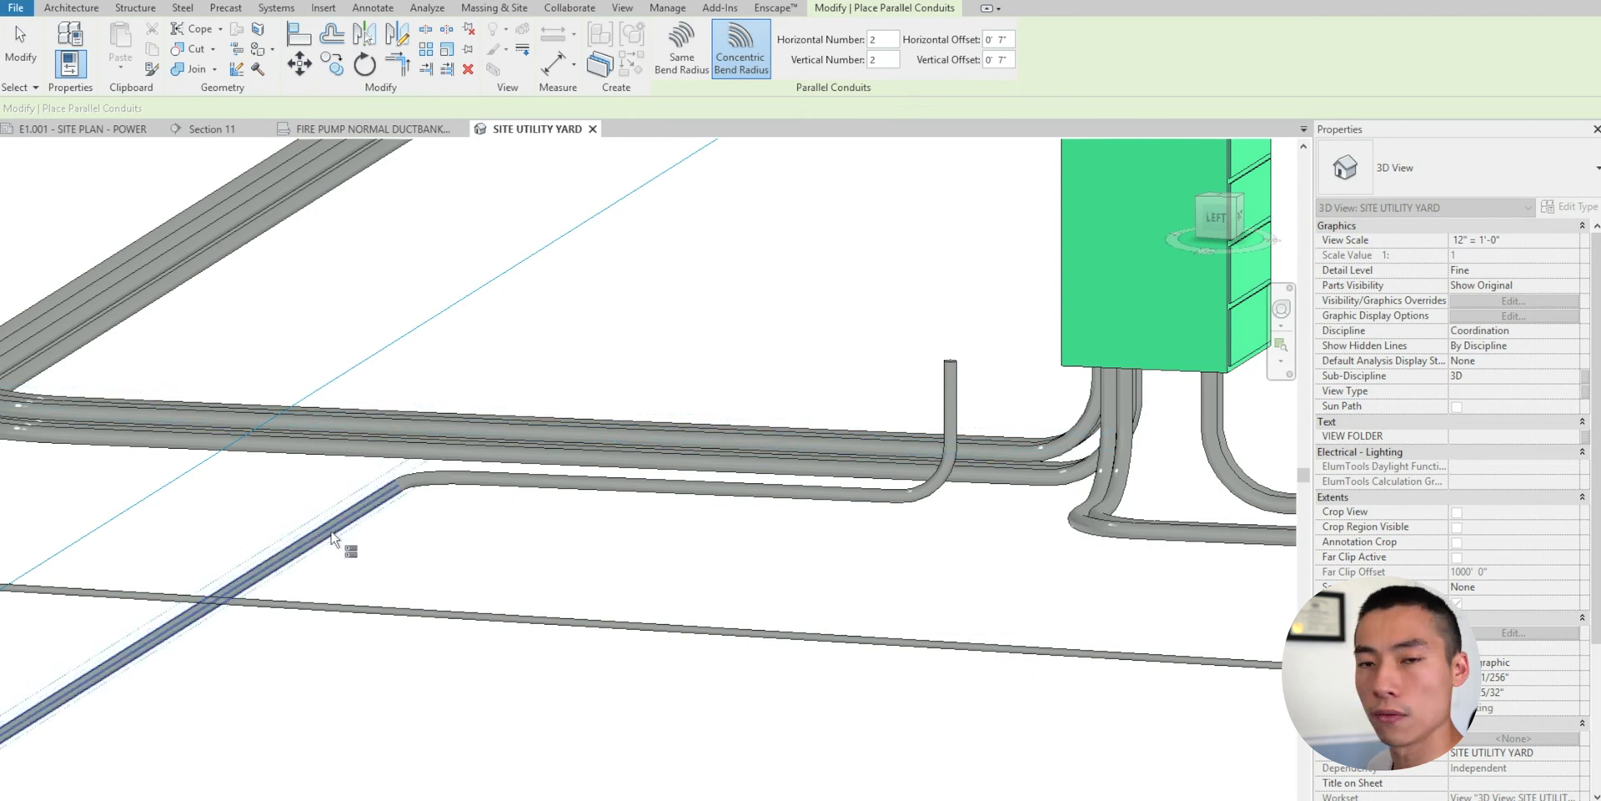
middle_drag(332, 538, 525, 525)
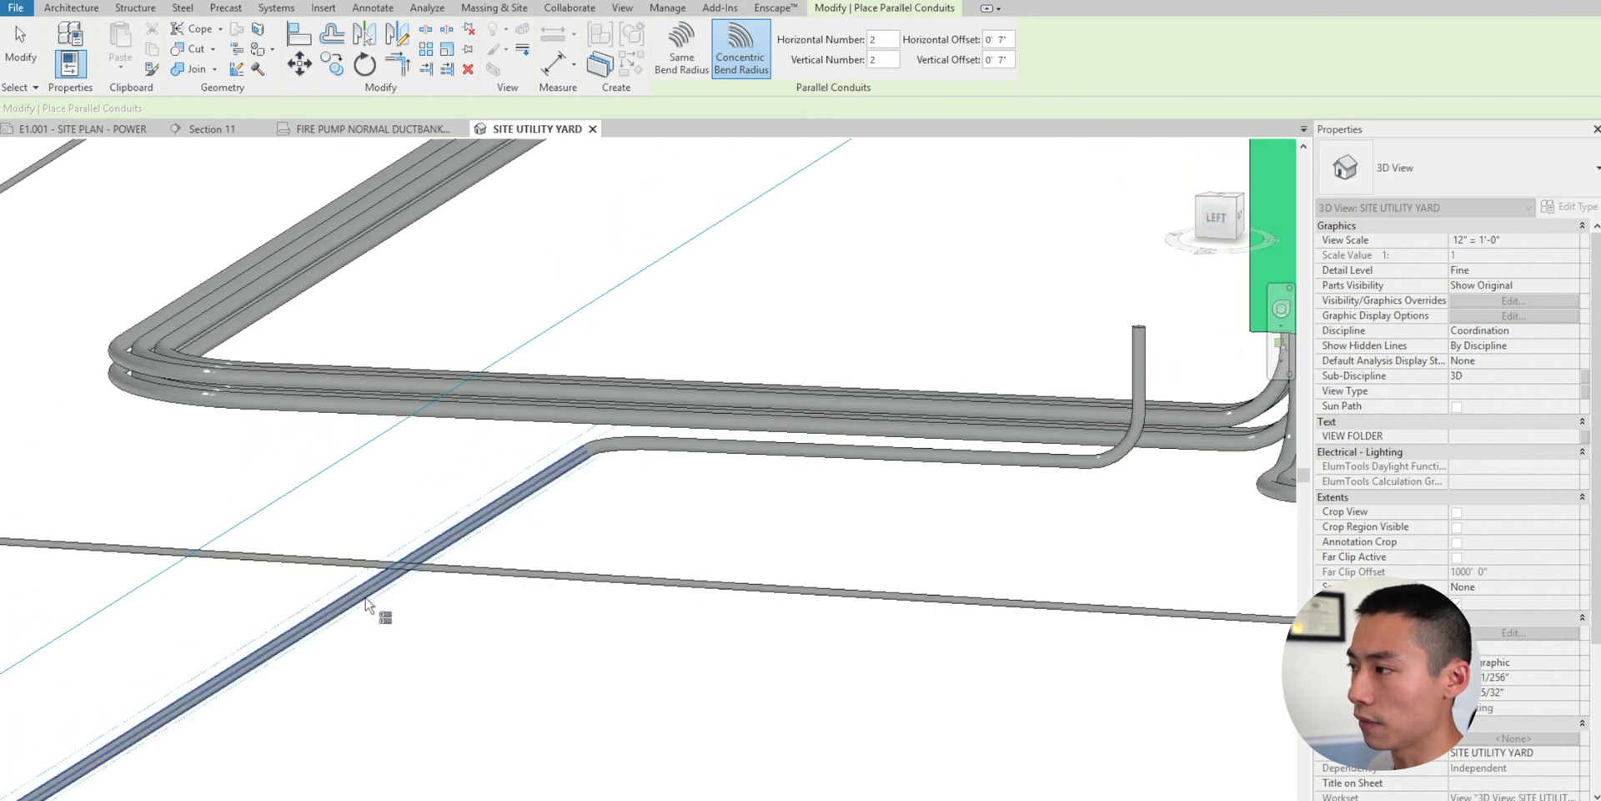
key(Tab)
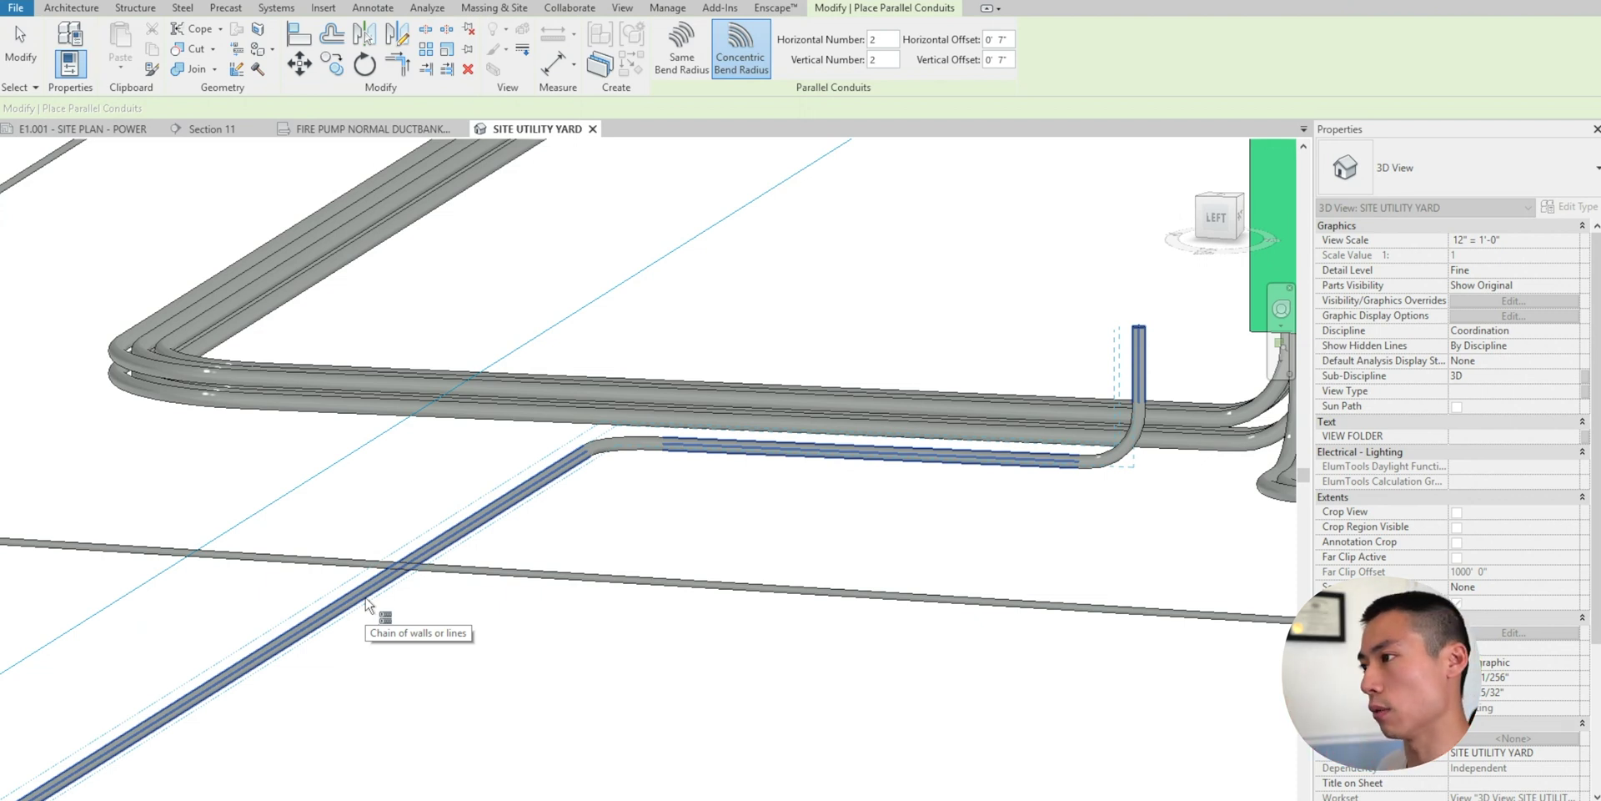
click(367, 603)
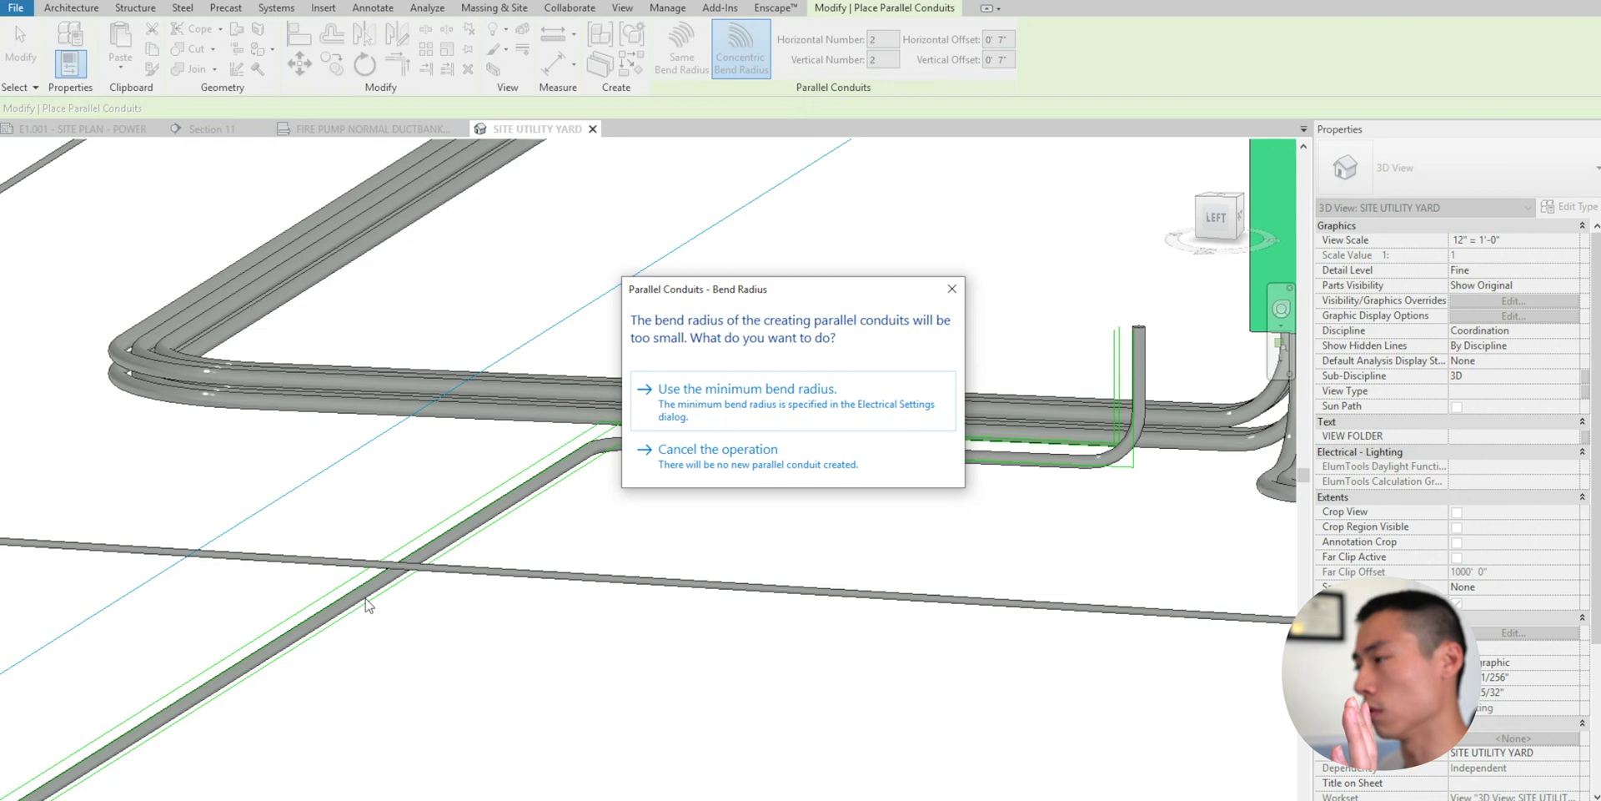
click(766, 414)
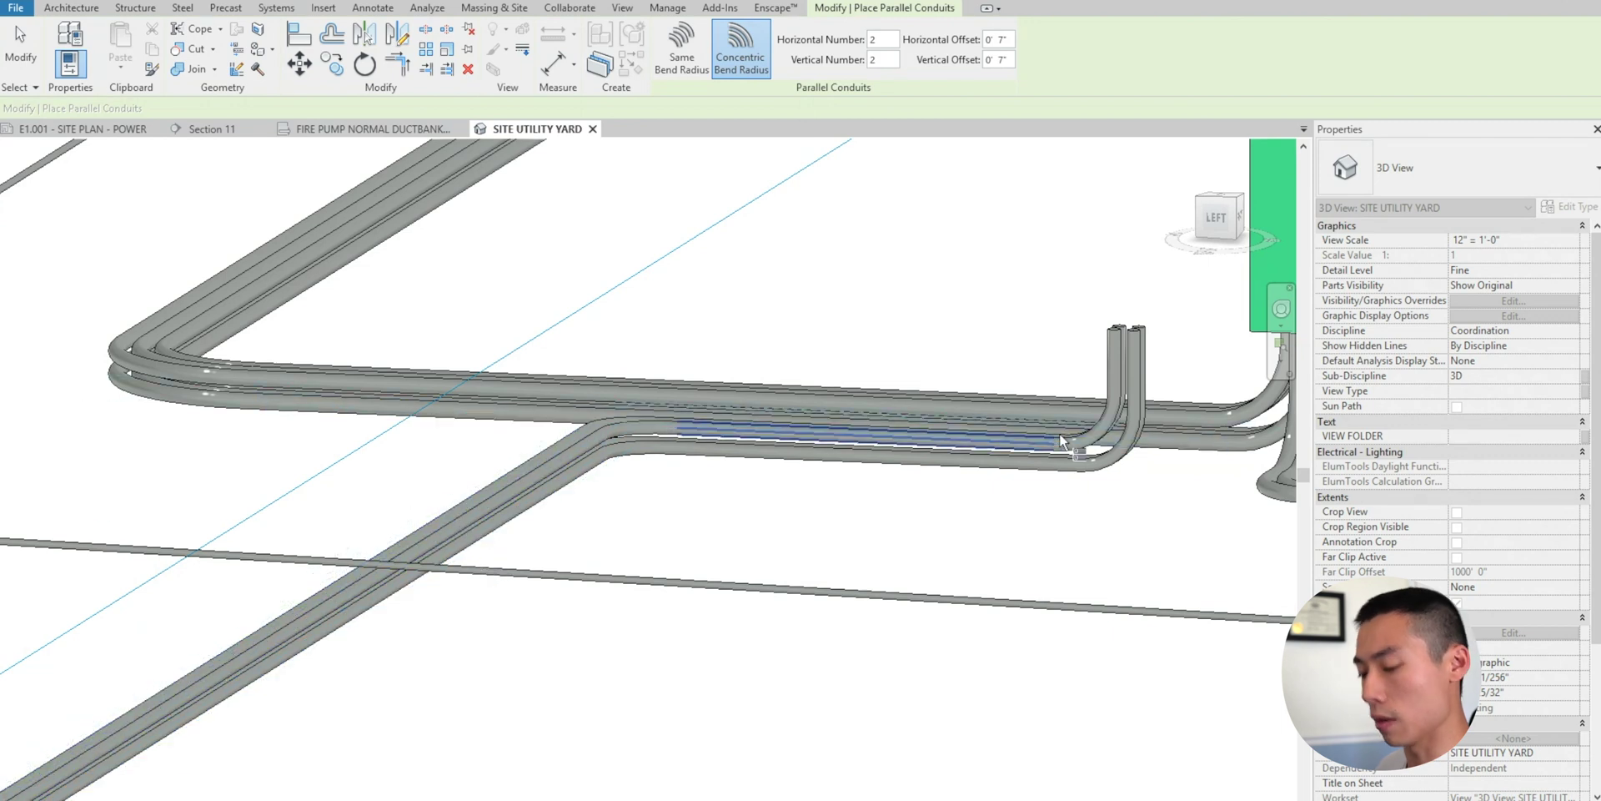
key(Escape)
key(ctrl+z)
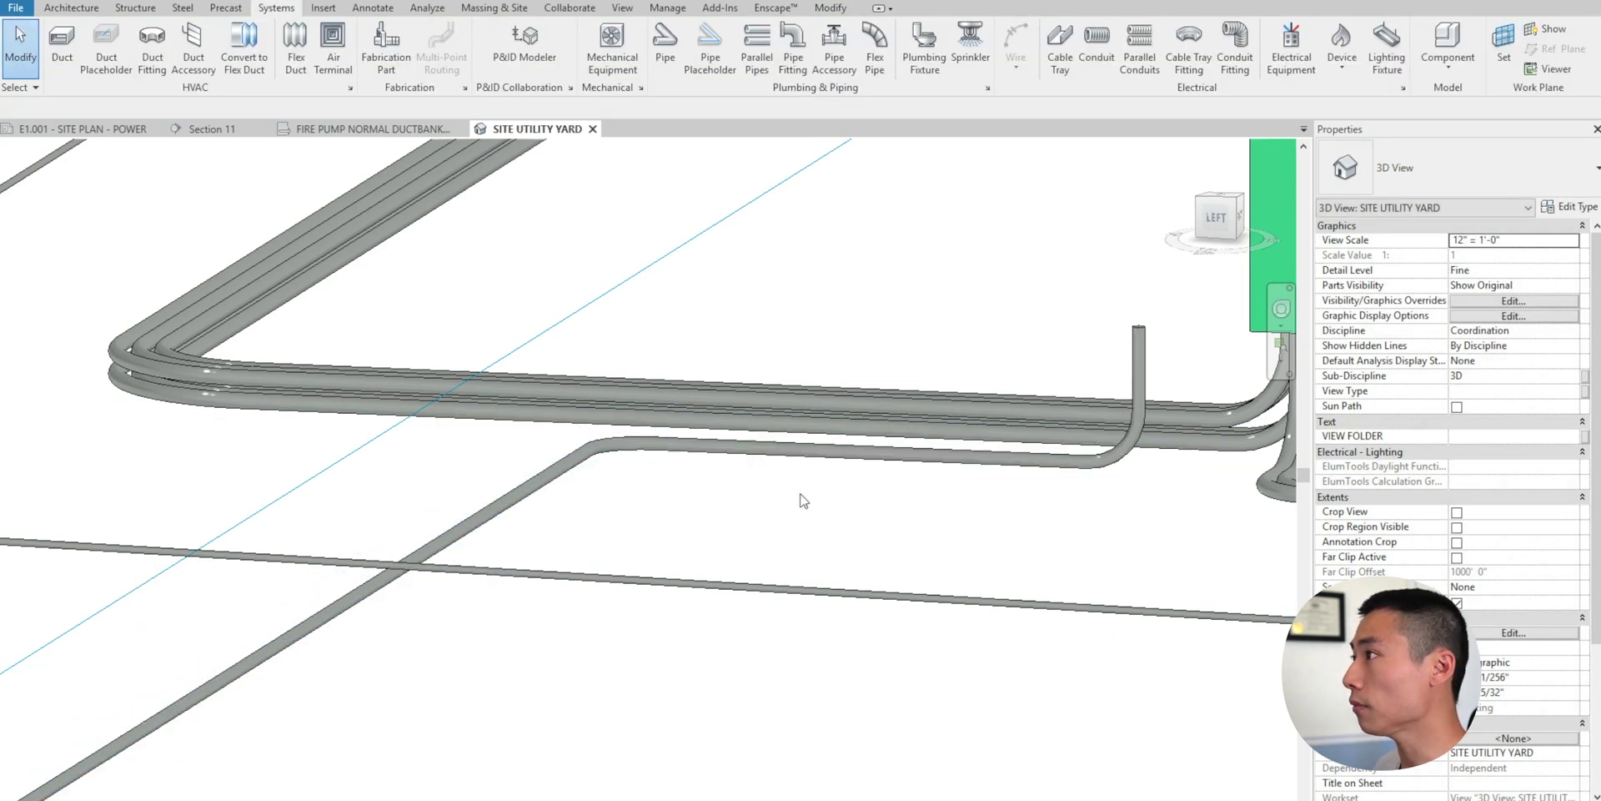
- Try Parallel Conduits on only the run's long straight segment, with a 2 by 2 array at 7" offsets
click(1146, 71)
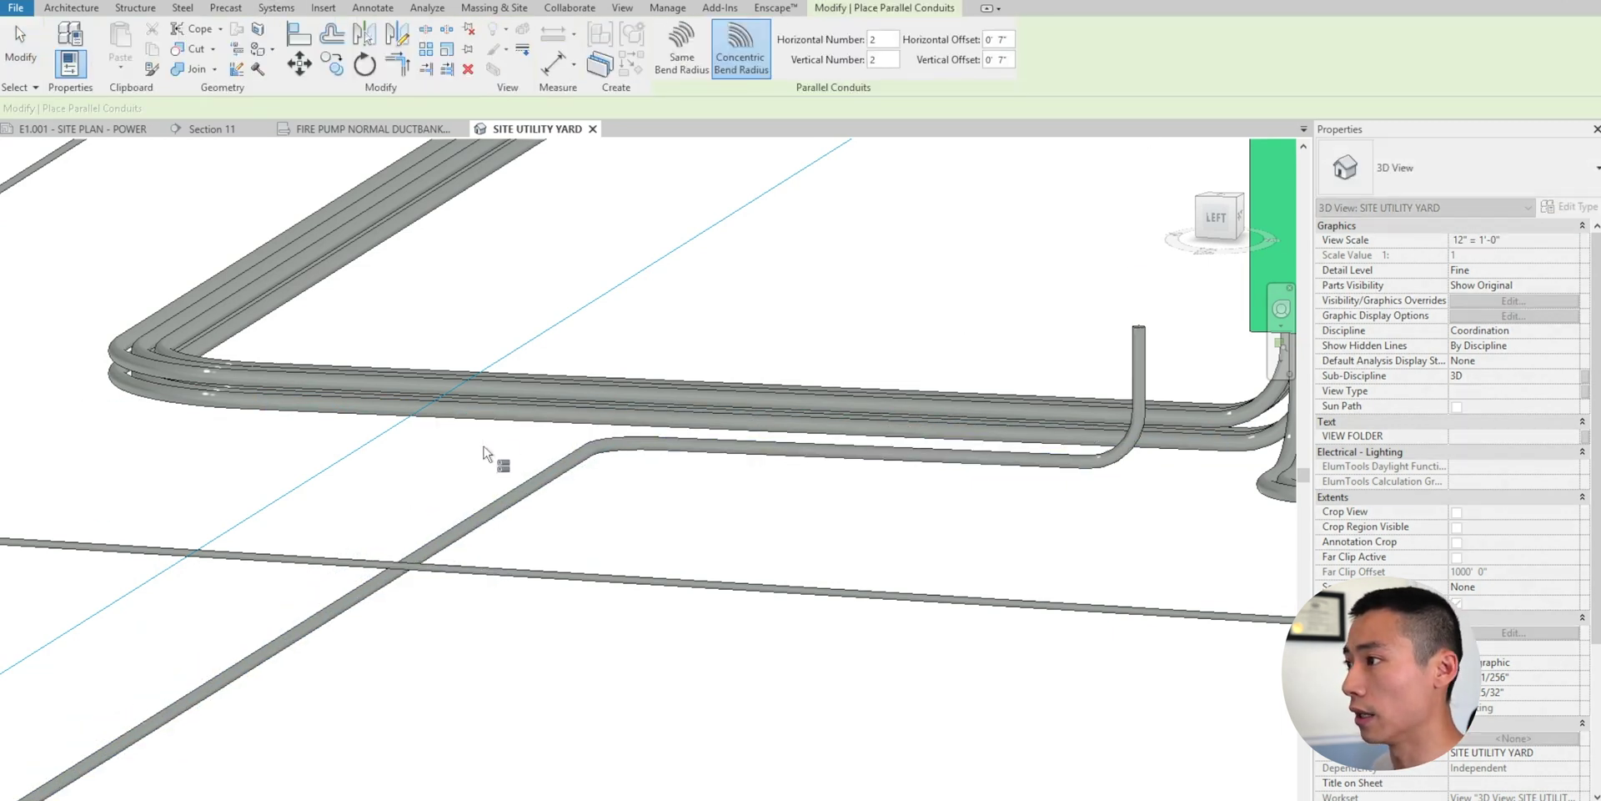
click(475, 535)
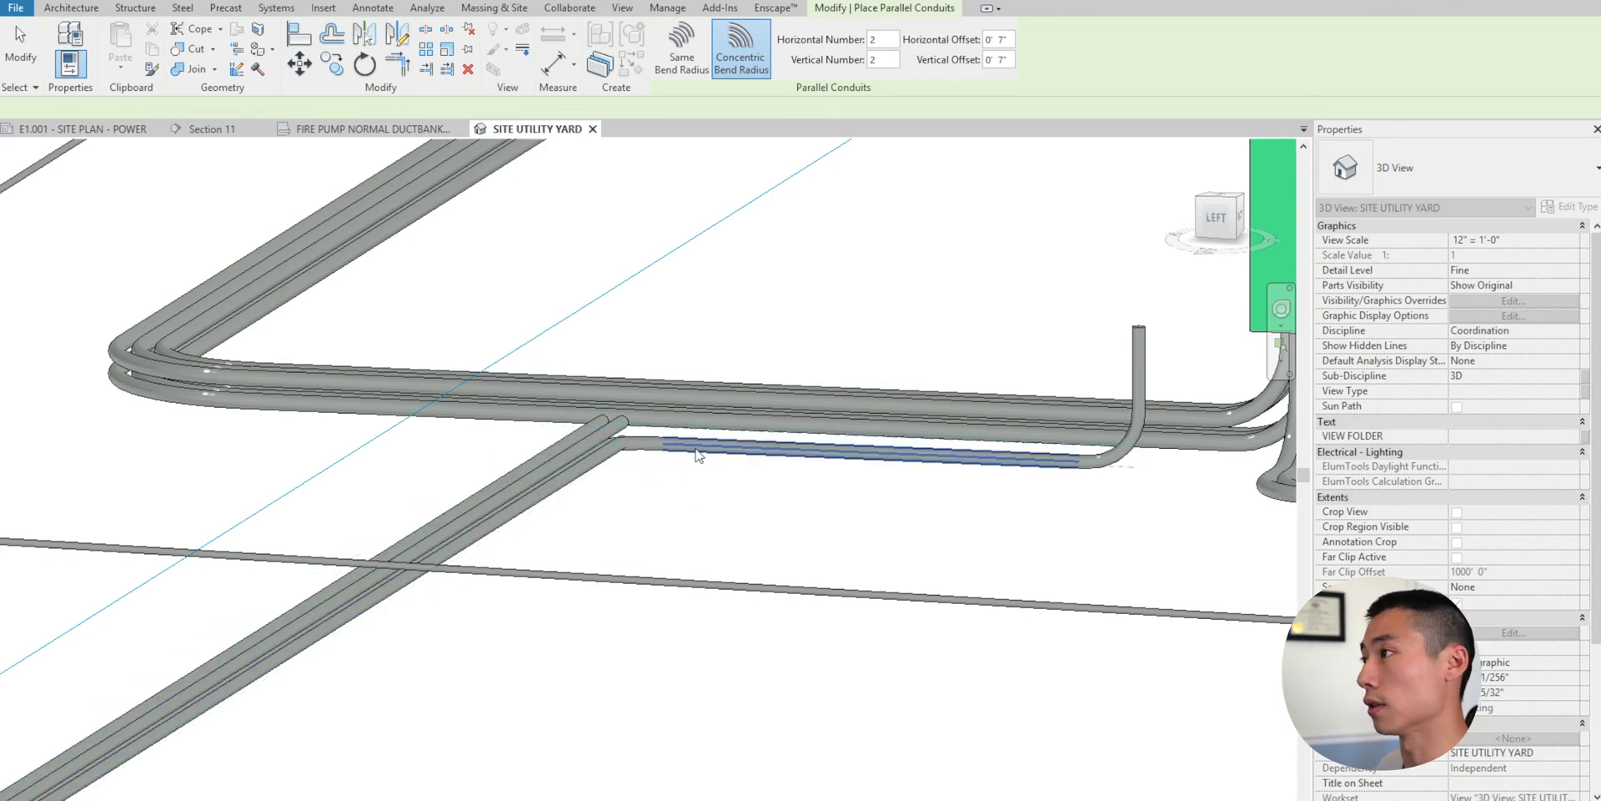
- Create 2 by 2 parallel conduits at 7" horizontal and vertical offsets along the entire run, using the minimum bend radius
click(554, 486)
click(770, 399)
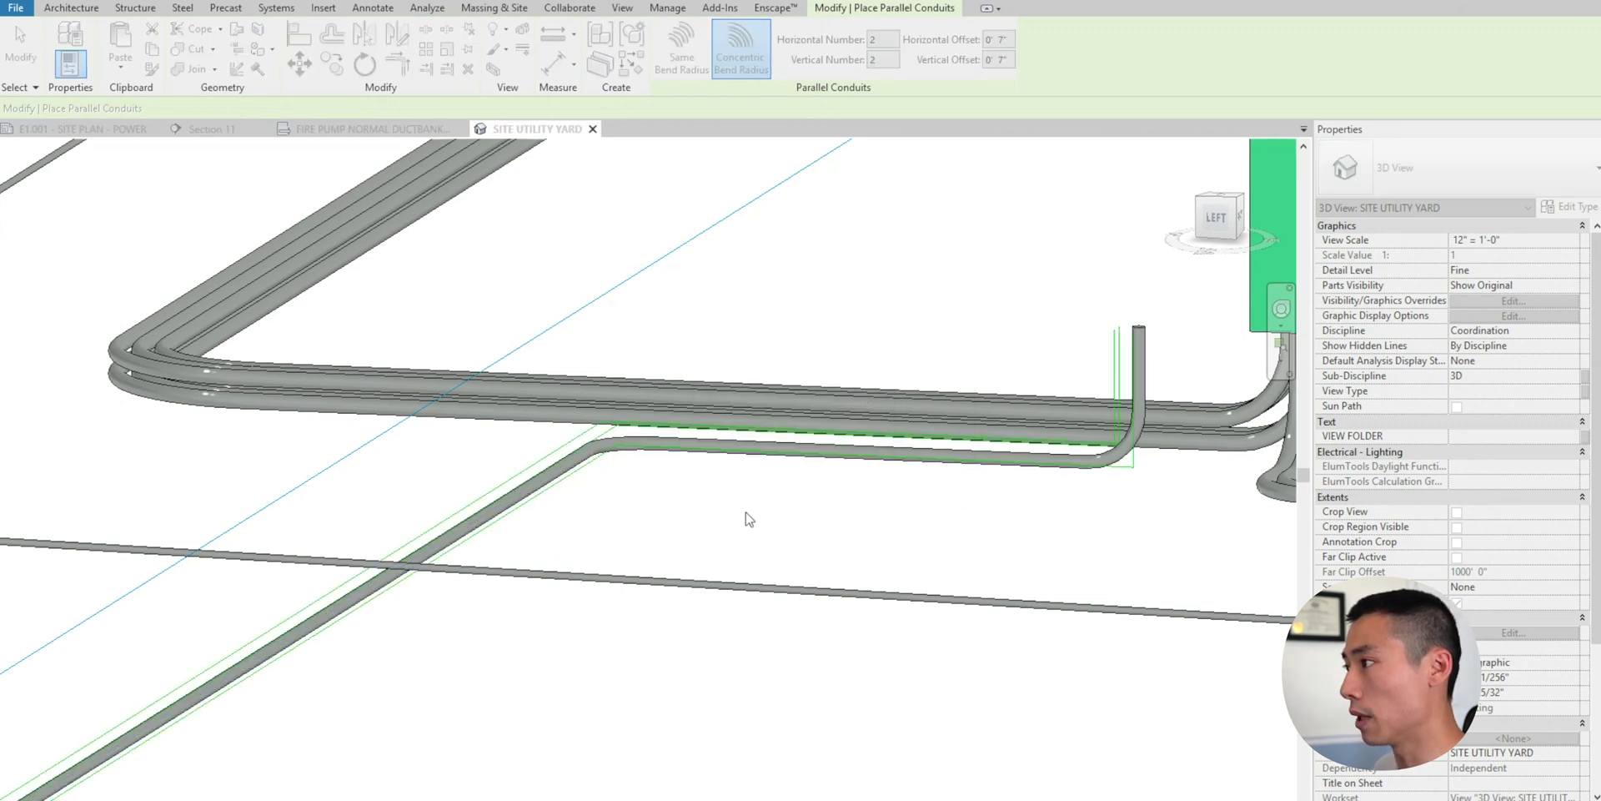
middle_drag(651, 590, 857, 536)
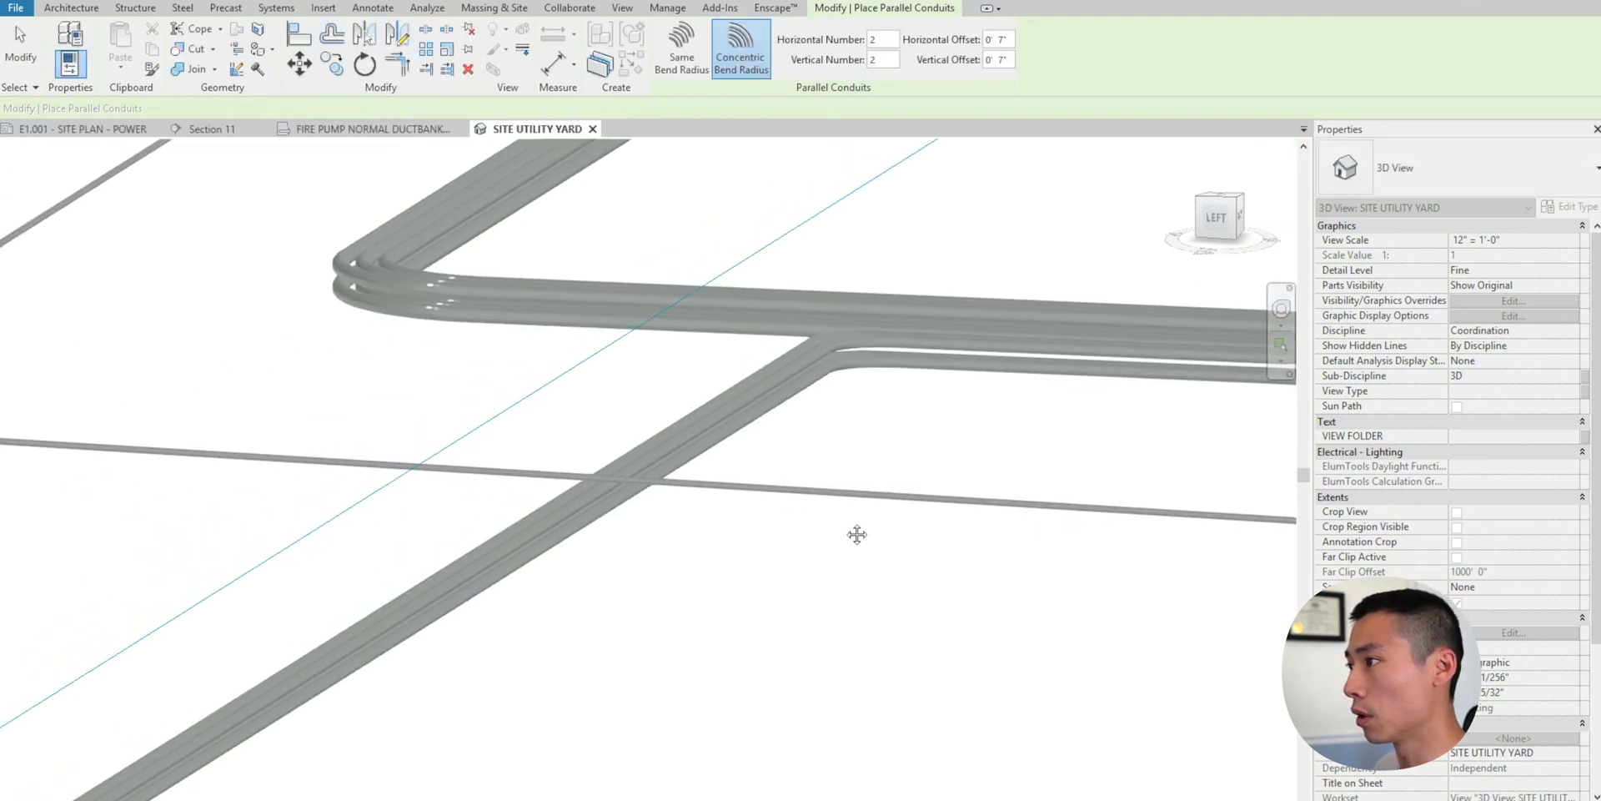
key(Escape)
- Inspect the four parallel conduits along the full route, including the bends and the risers at both ends
scroll(767, 450, down, 2)
middle_drag(469, 662, 925, 340)
click(407, 609)
shift+middle_drag(583, 572, 889, 619)
scroll(159, 689, up, 1)
scroll(157, 684, up, 3)
key(Escape)
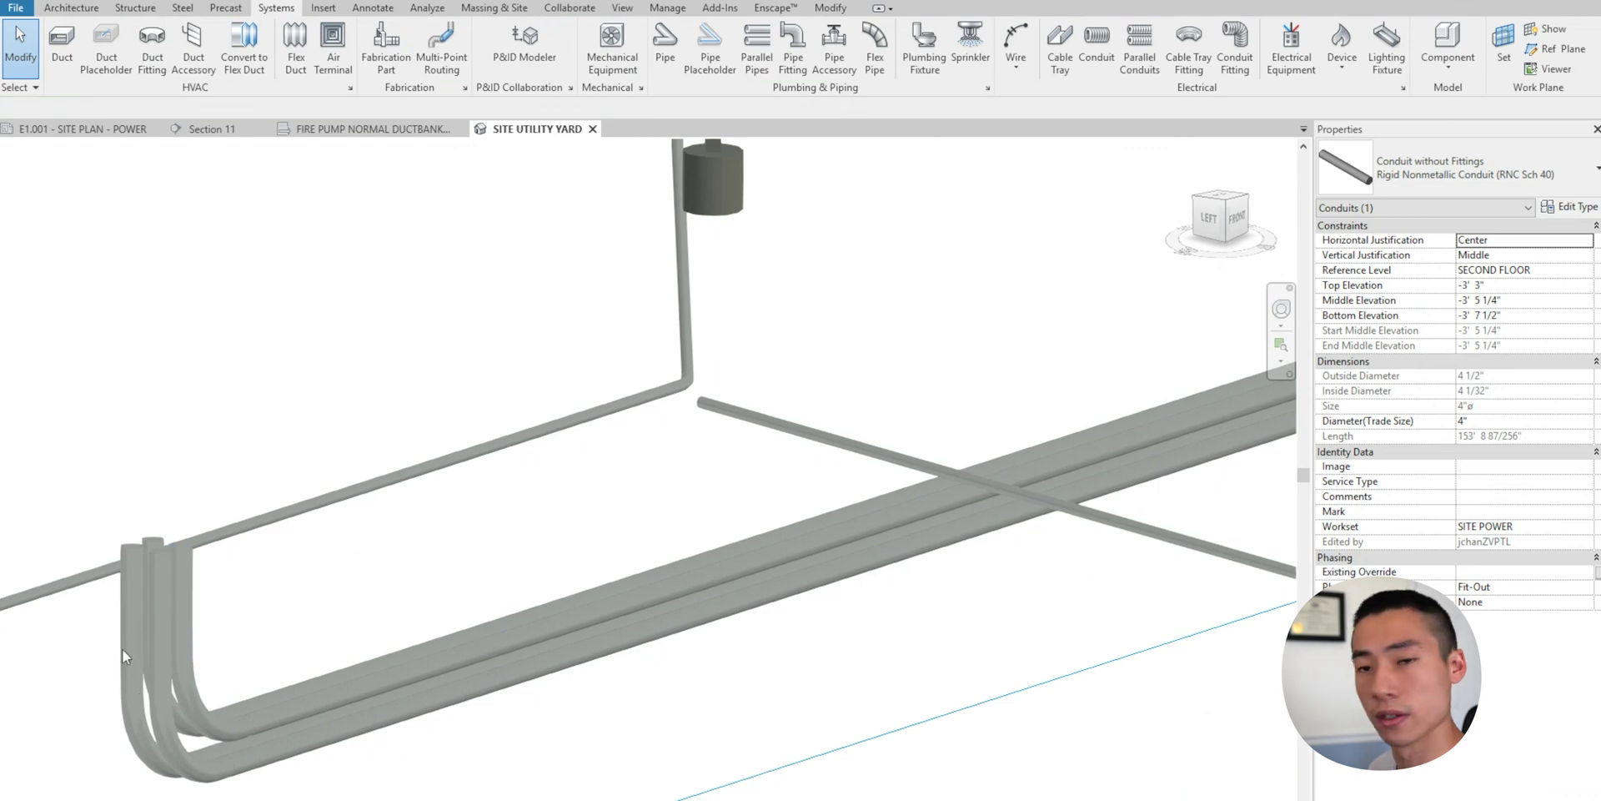
scroll(417, 579, down, 3)
middle_drag(1180, 437, 470, 593)
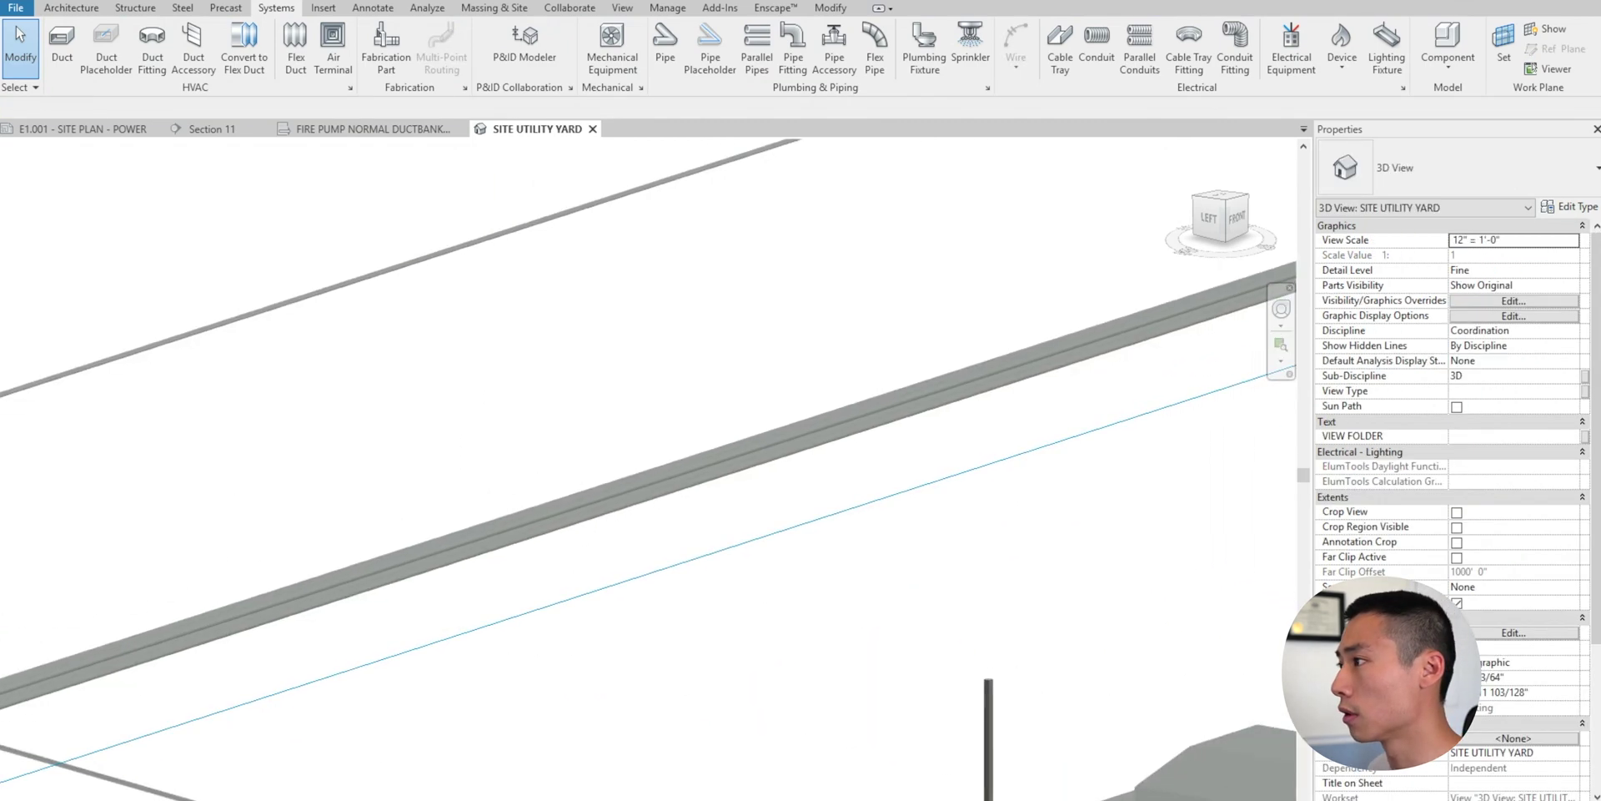
middle_drag(1206, 461, 378, 612)
scroll(842, 450, up, 2)
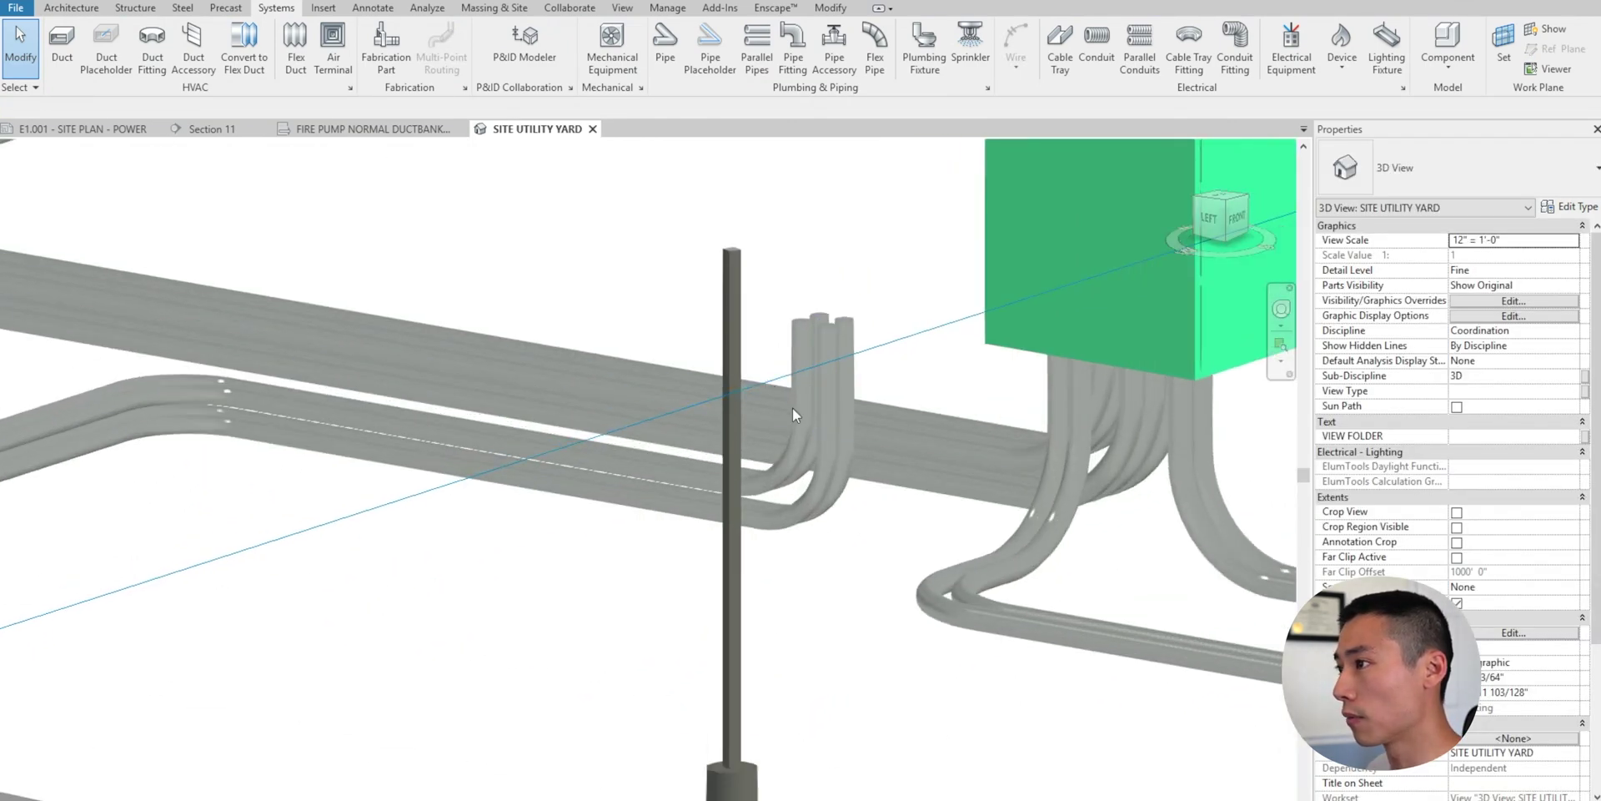
scroll(790, 490, up, 4)
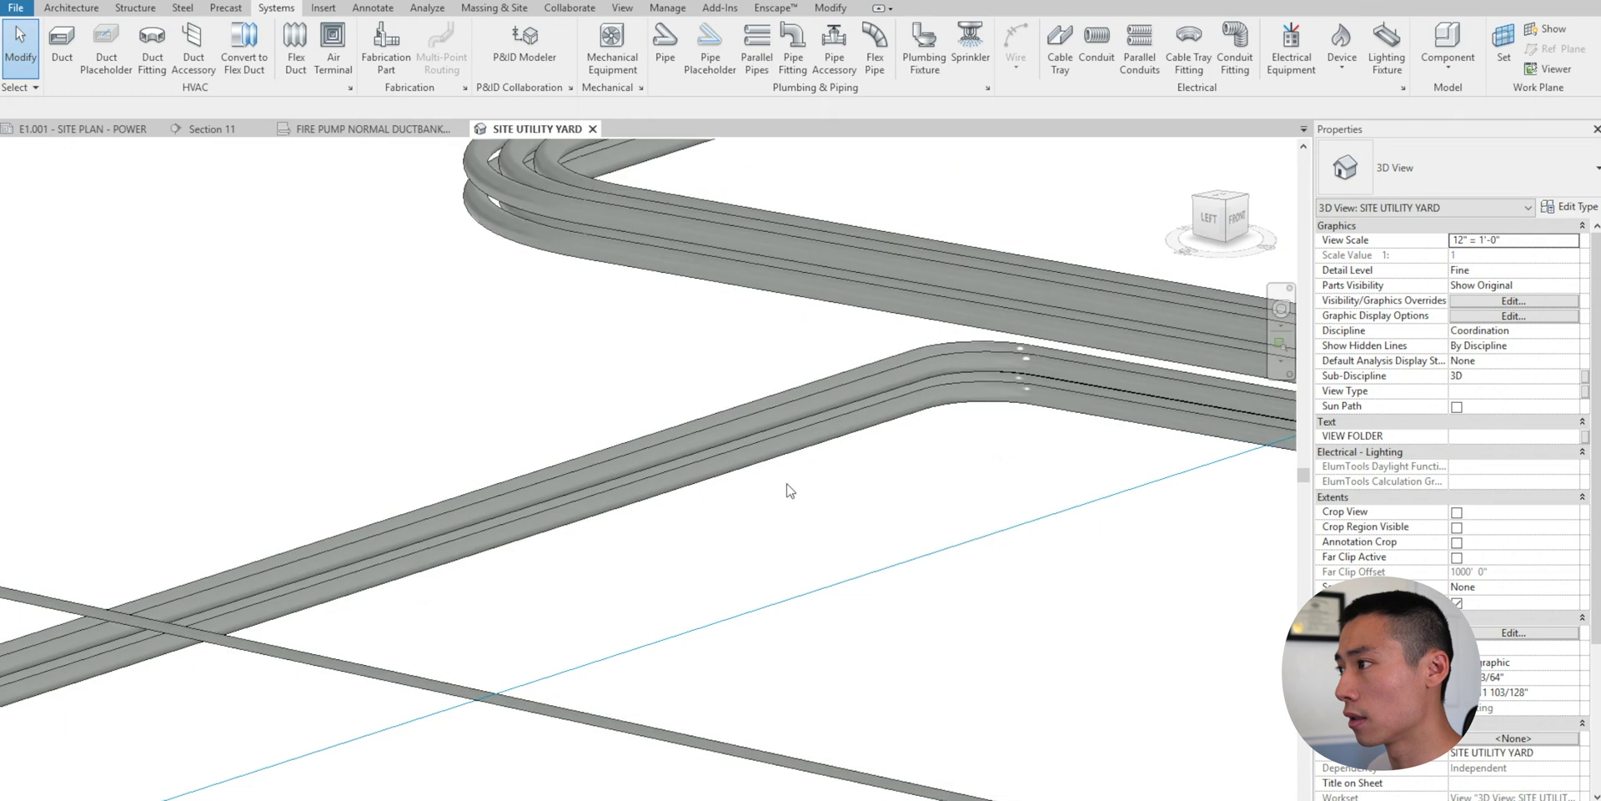
- Select an upper conduit on the ductbank's long leg to check its middle elevation
click(702, 441)
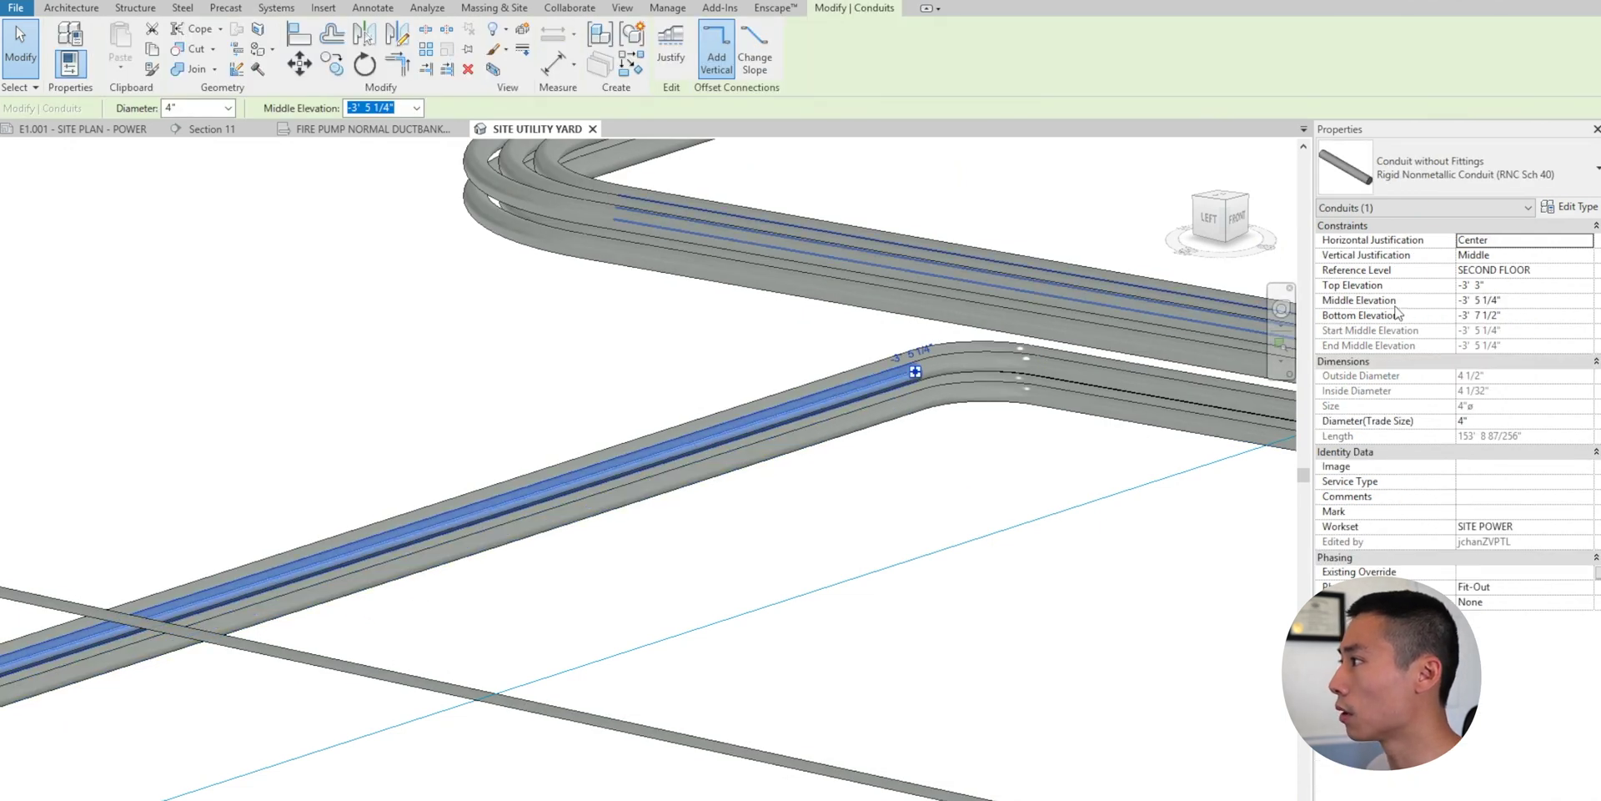